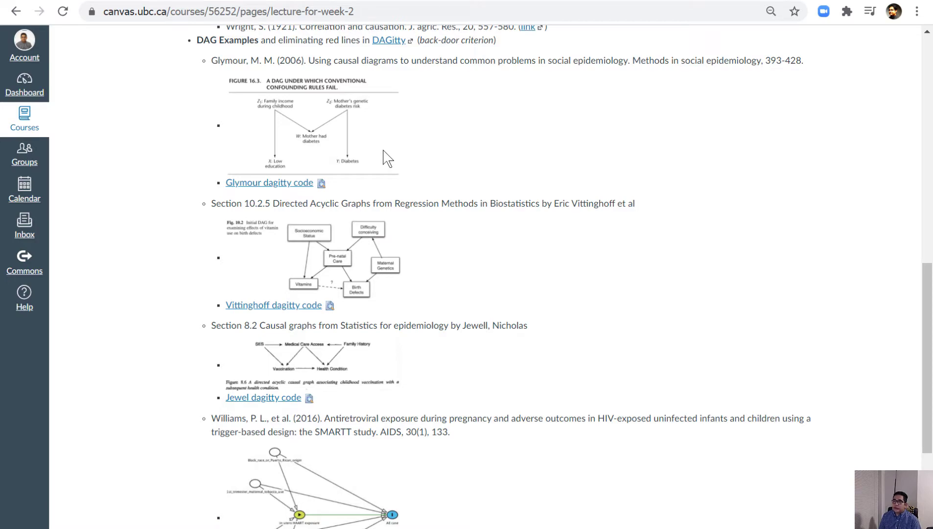
pyautogui.click(412, 1)
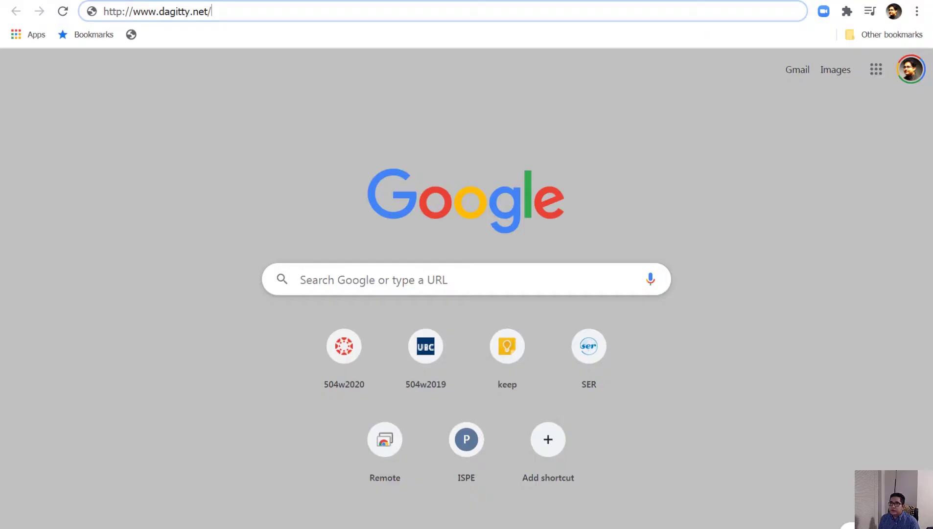
pyautogui.press('Return')
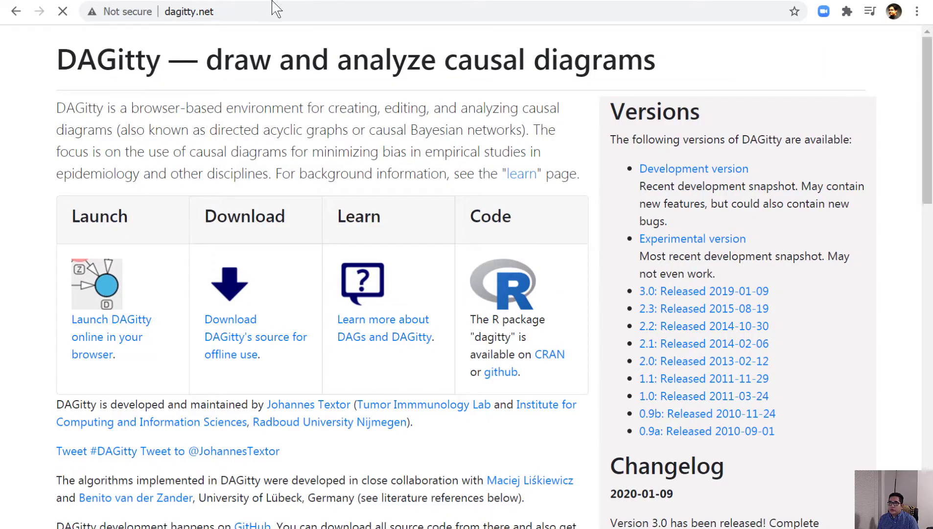
pyautogui.click(135, 334)
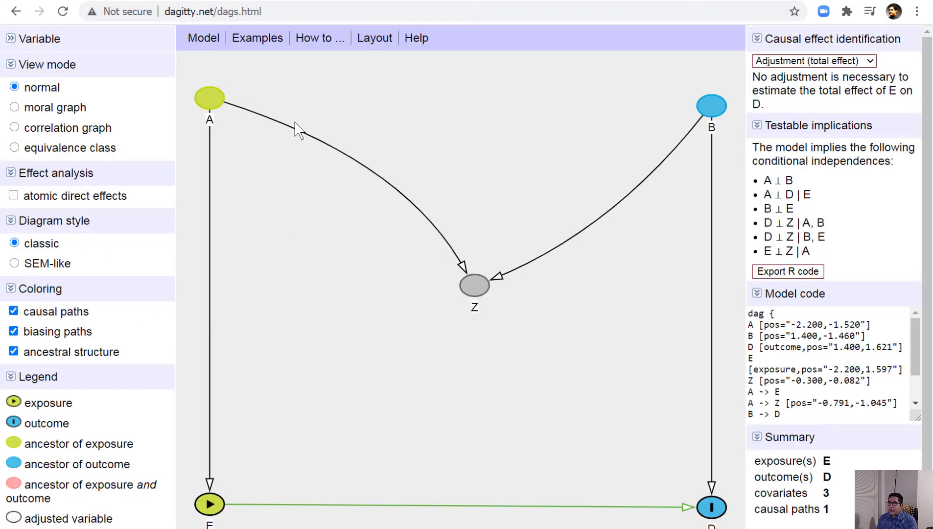
# Step: Start a new empty model and add a variable named OA on the left side of the canvas
pyautogui.click(201, 38)
pyautogui.click(221, 59)
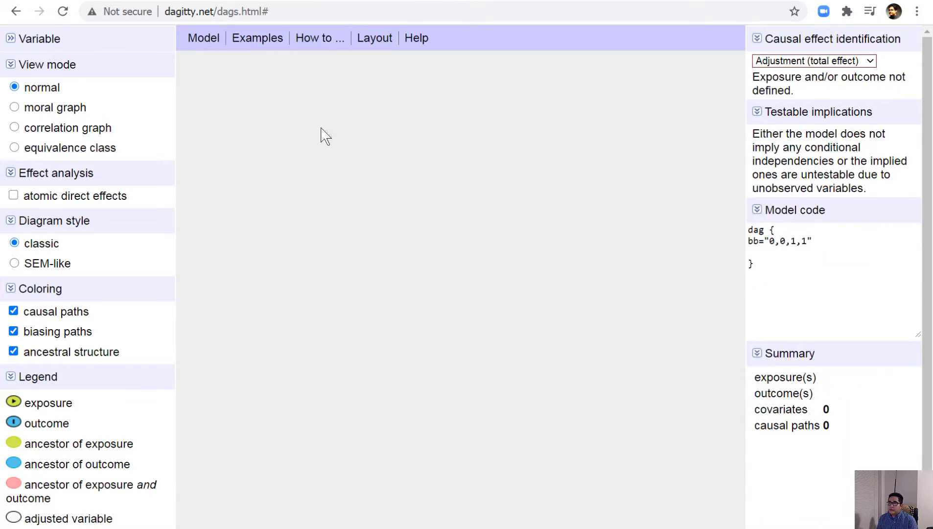
pyautogui.click(268, 329)
pyautogui.doubleClick(384, 137)
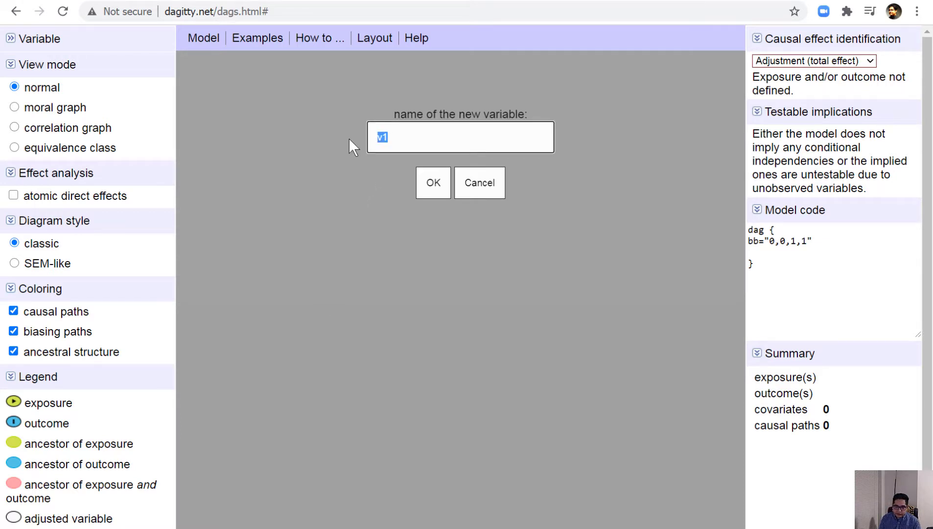
pyautogui.write('OA')
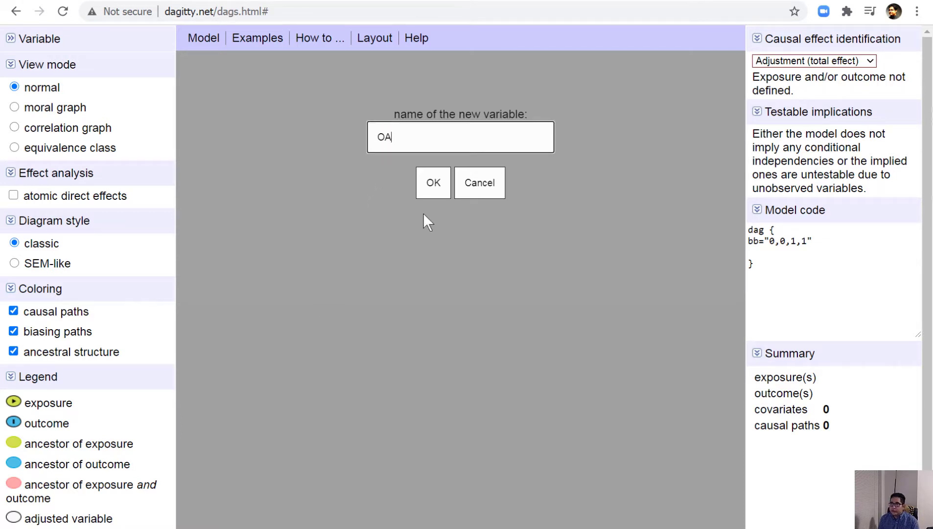
pyautogui.click(431, 183)
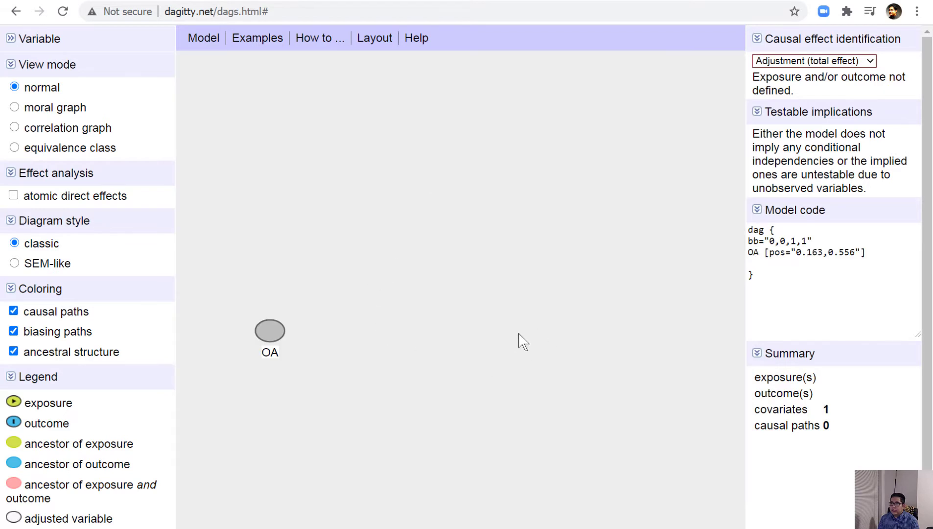
# Step: Add a variable named CVD to the right of OA, at about the same height
pyautogui.click(520, 332)
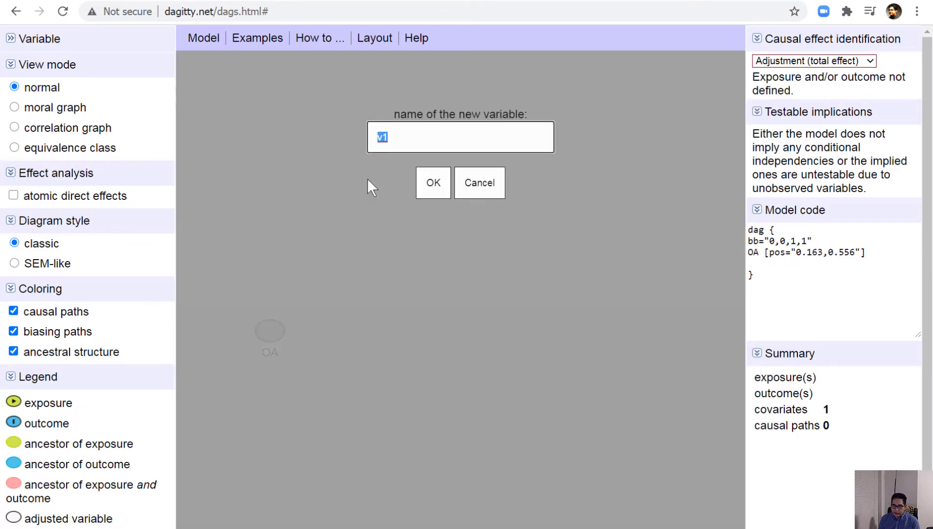
pyautogui.write('CVD')
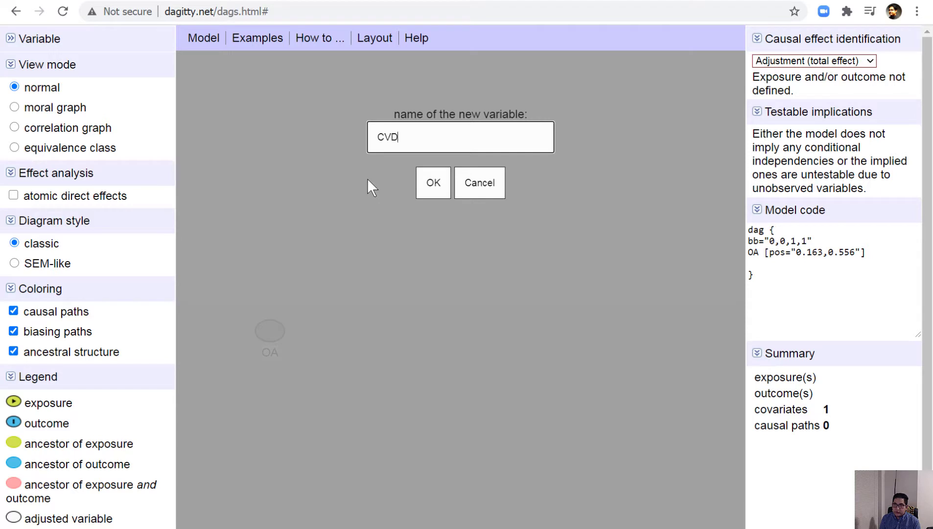
pyautogui.click(433, 188)
# Step: Add a variable named Pain medication above and between OA and CVD, and one named Age below and between them
pyautogui.doubleClick(406, 206)
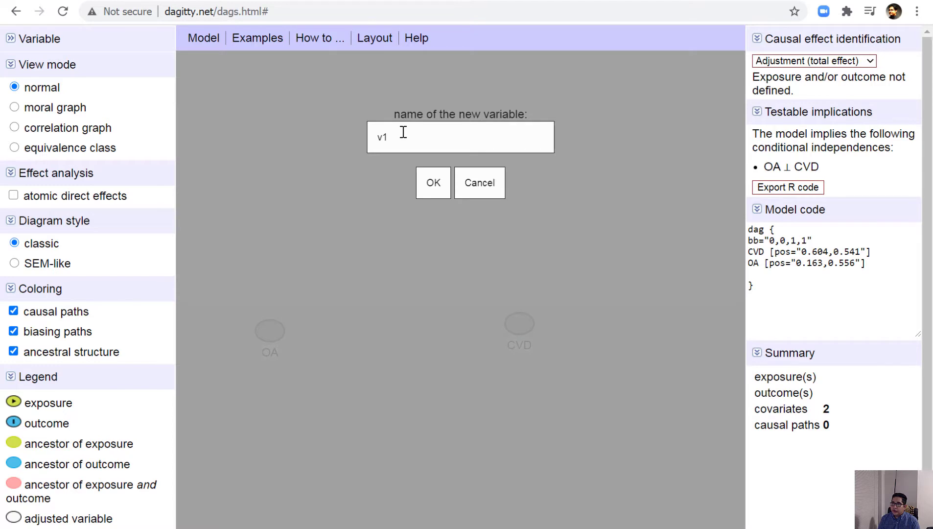
pyautogui.write('Pa')
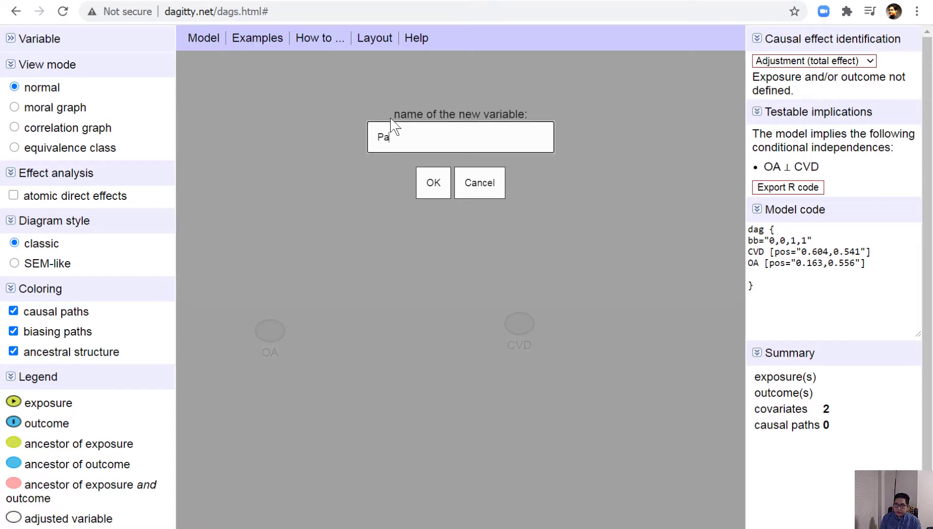
pyautogui.write('in medication')
pyautogui.click(432, 186)
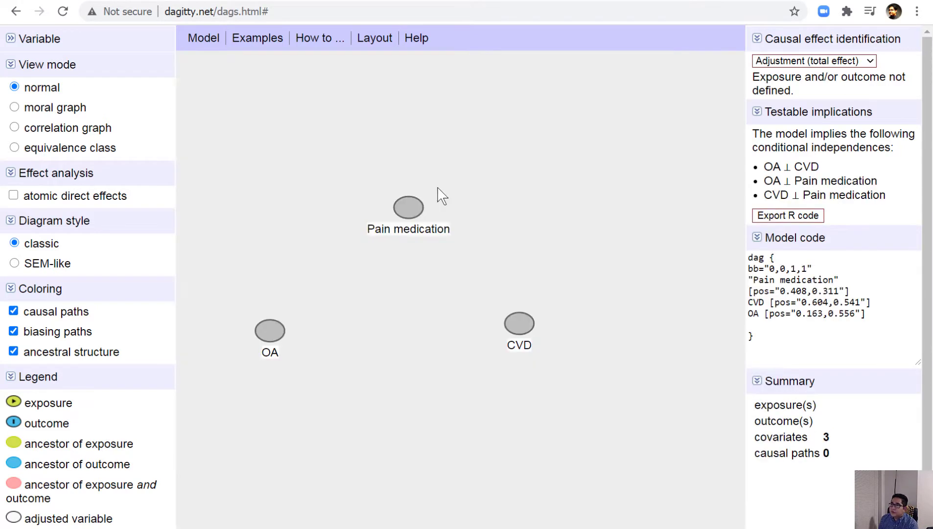
pyautogui.doubleClick(394, 418)
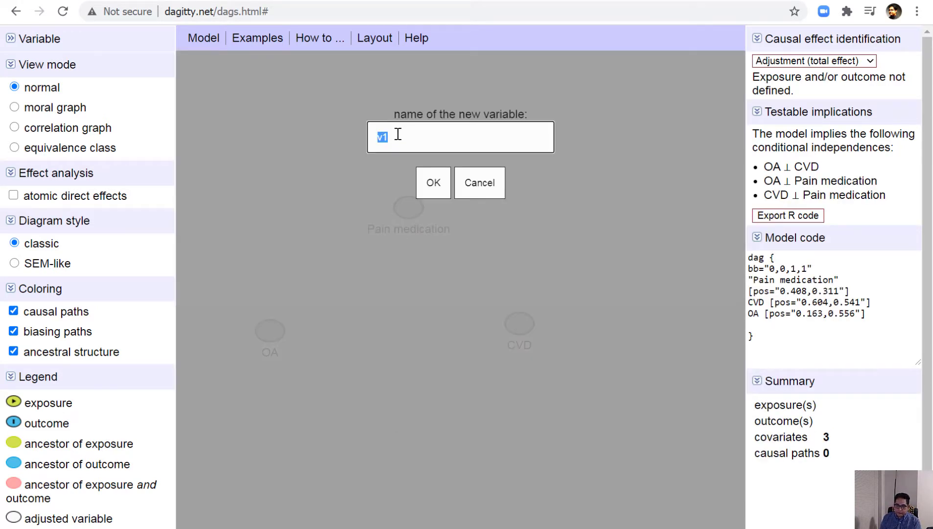
pyautogui.click(431, 182)
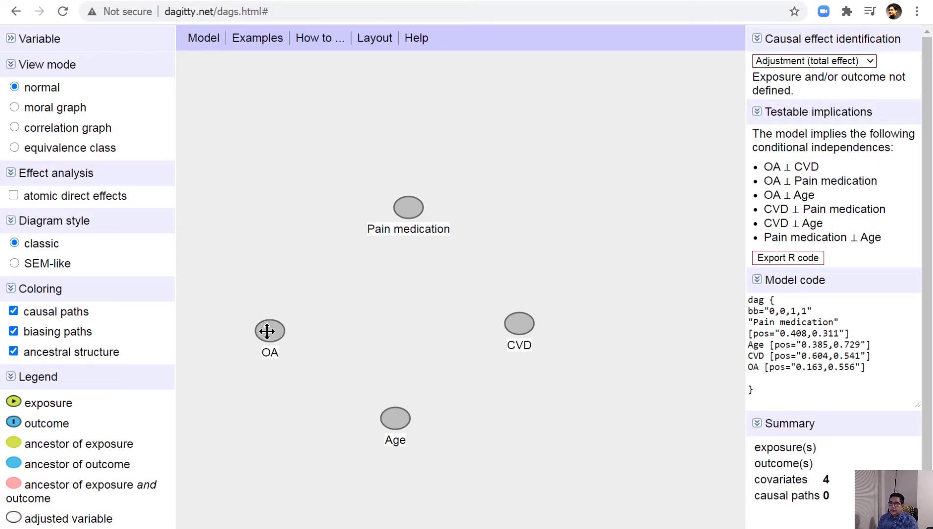
# Step: Look up how to set an exposure variable and mark OA as the exposure
pyautogui.click(324, 48)
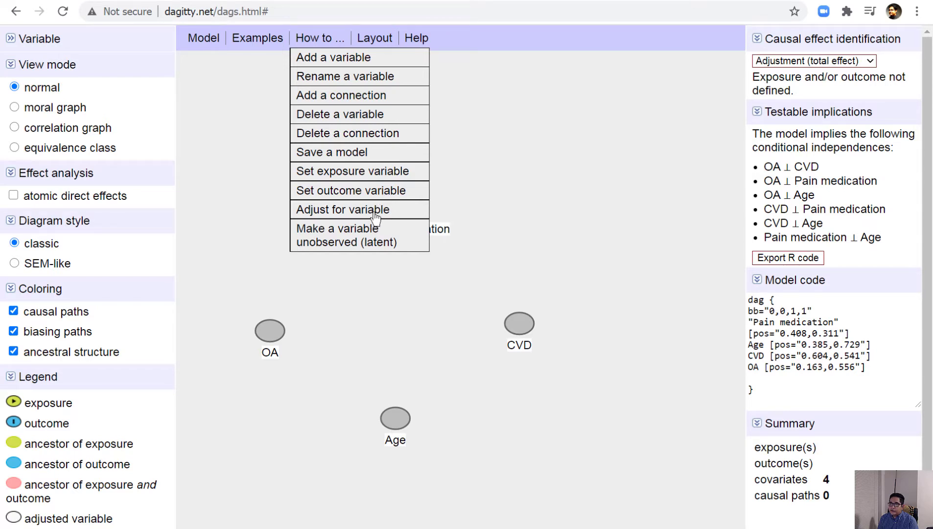
pyautogui.click(348, 175)
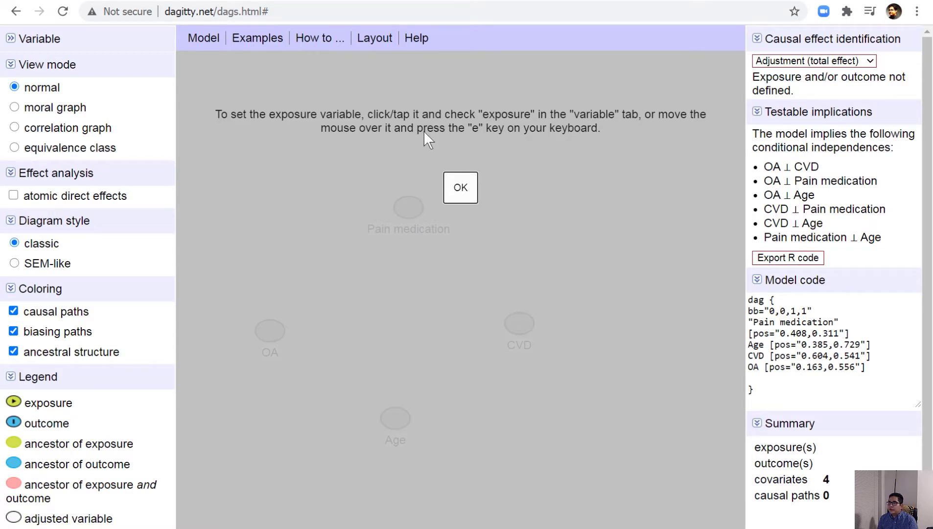
pyautogui.click(460, 190)
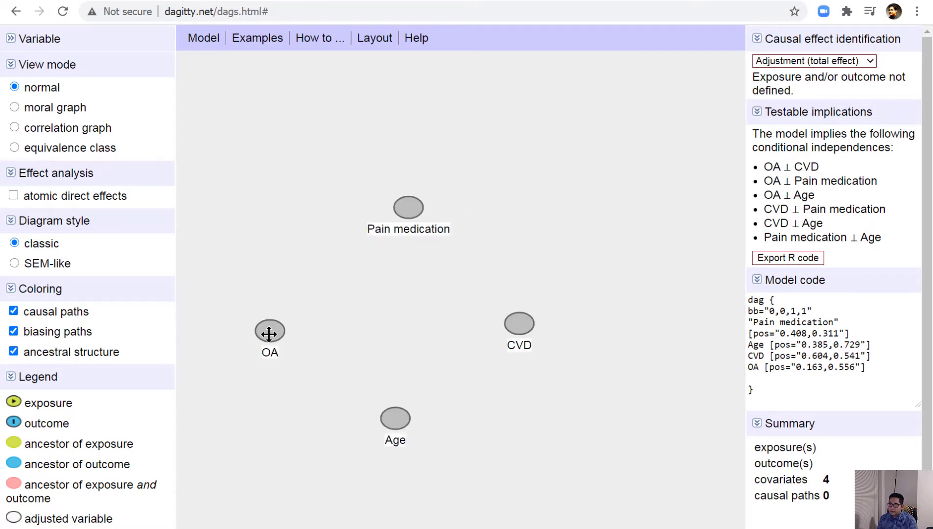
pyautogui.press('e')
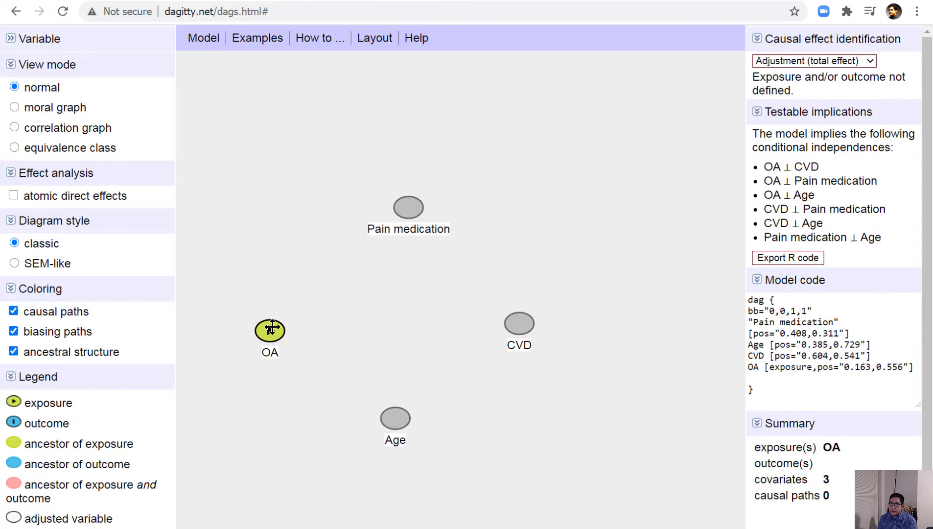
# Step: Look up how to set an outcome variable and mark CVD as the outcome
pyautogui.moveTo(315, 39)
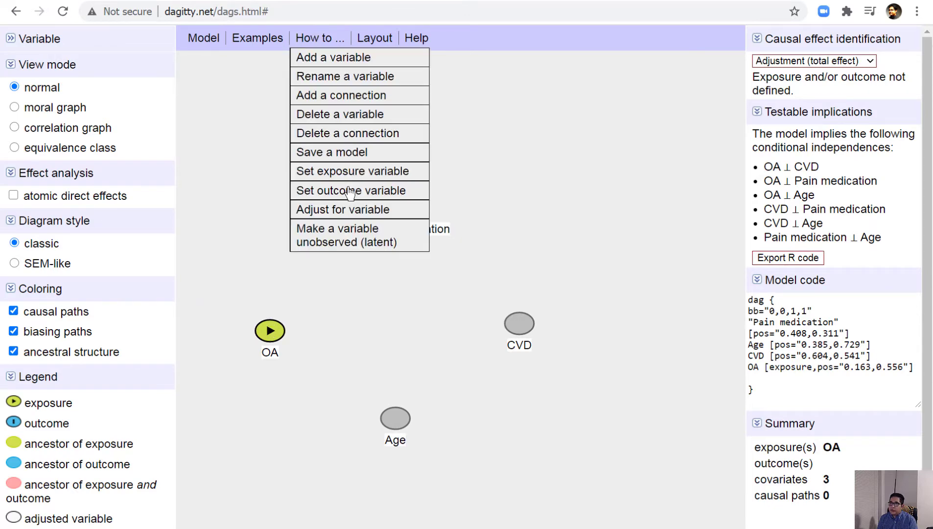
pyautogui.click(353, 191)
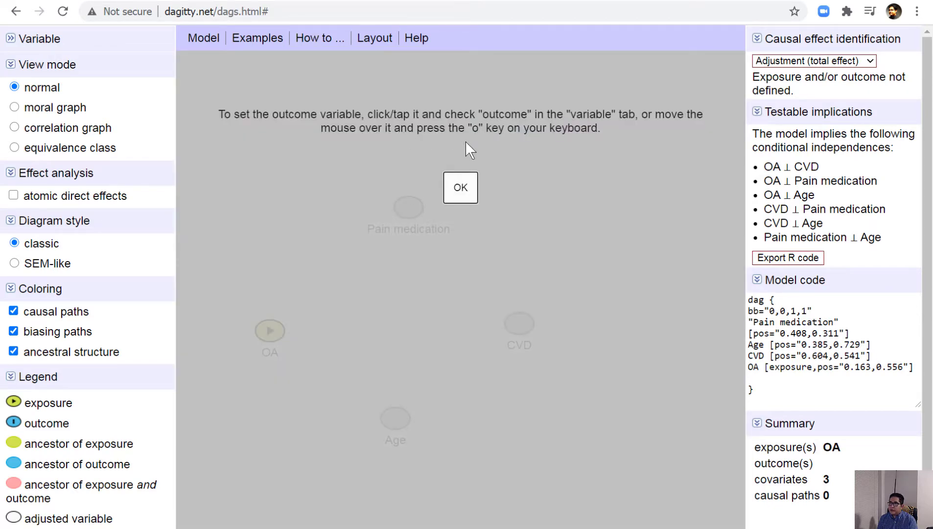
pyautogui.click(462, 190)
pyautogui.press('o')
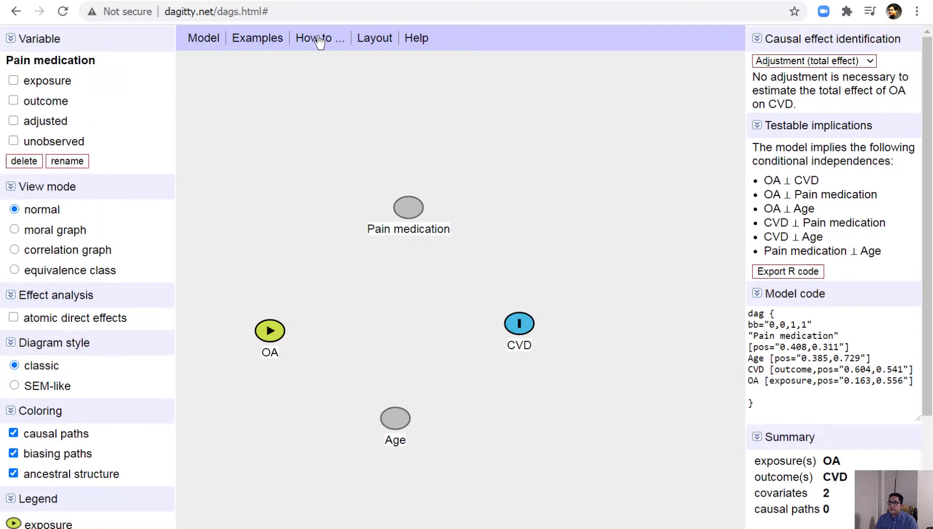
# Step: Look up how to add a connection, and connect OA to Pain medication and Pain medication to CVD
pyautogui.click(320, 46)
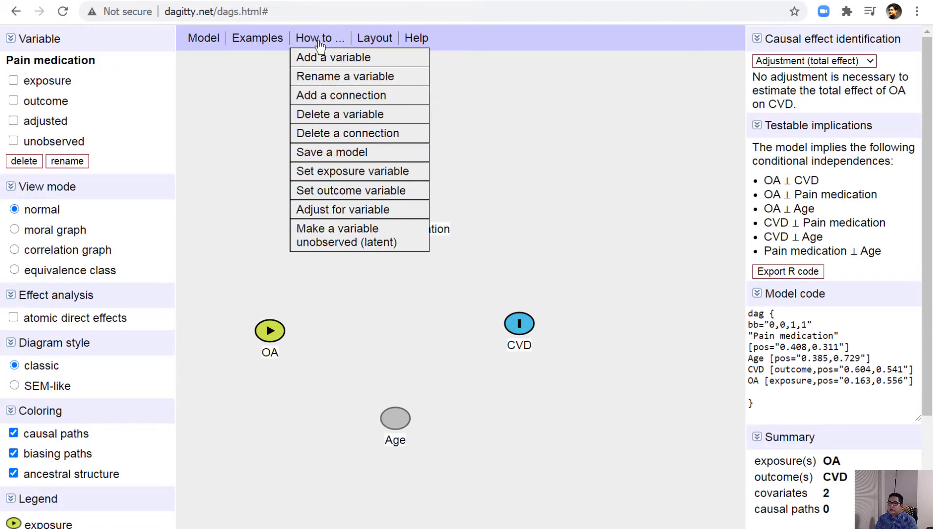
pyautogui.click(328, 97)
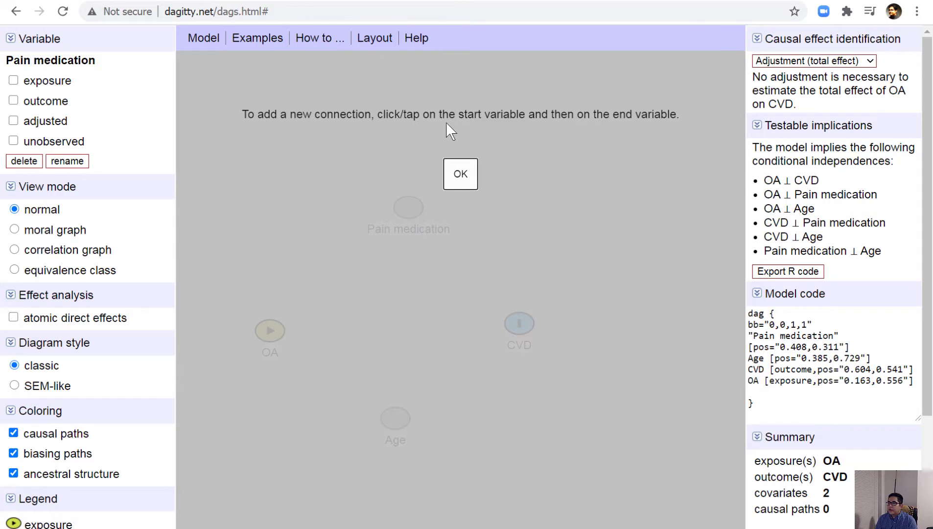
pyautogui.click(473, 173)
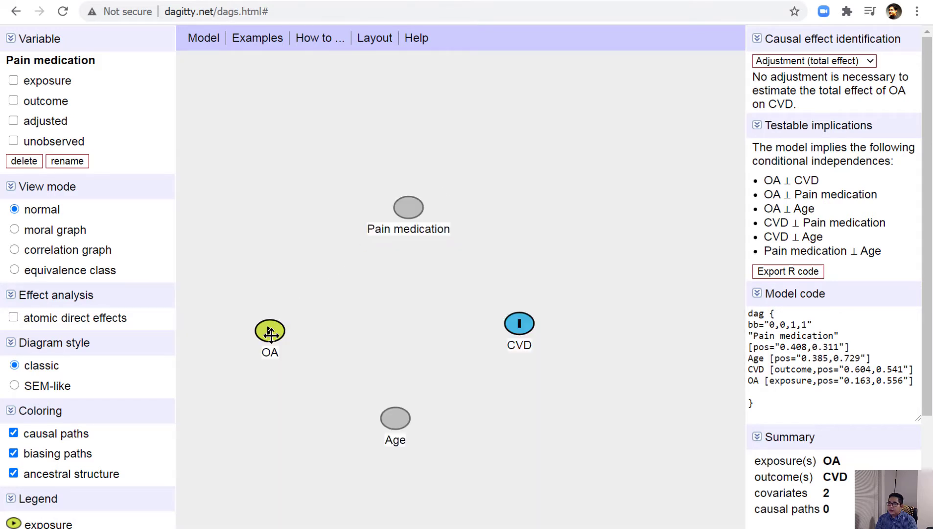
pyautogui.click(270, 333)
pyautogui.click(408, 209)
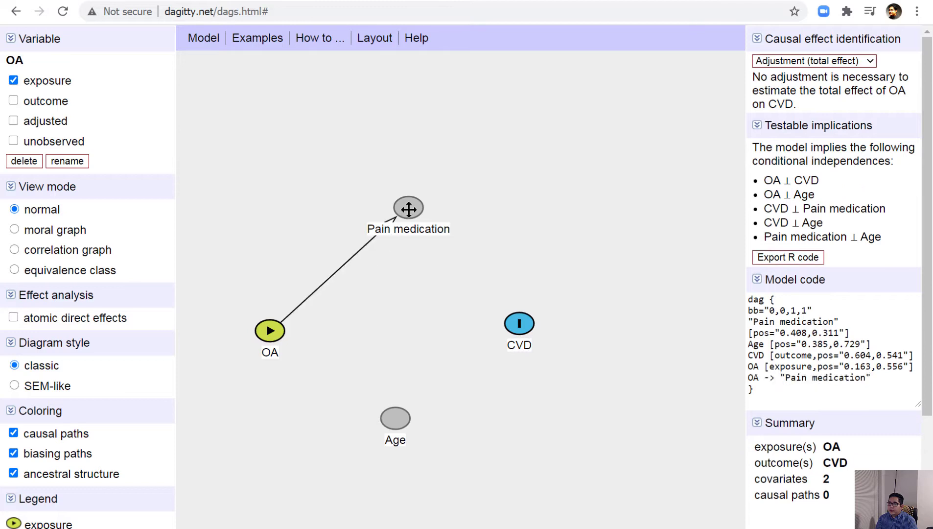
pyautogui.click(408, 207)
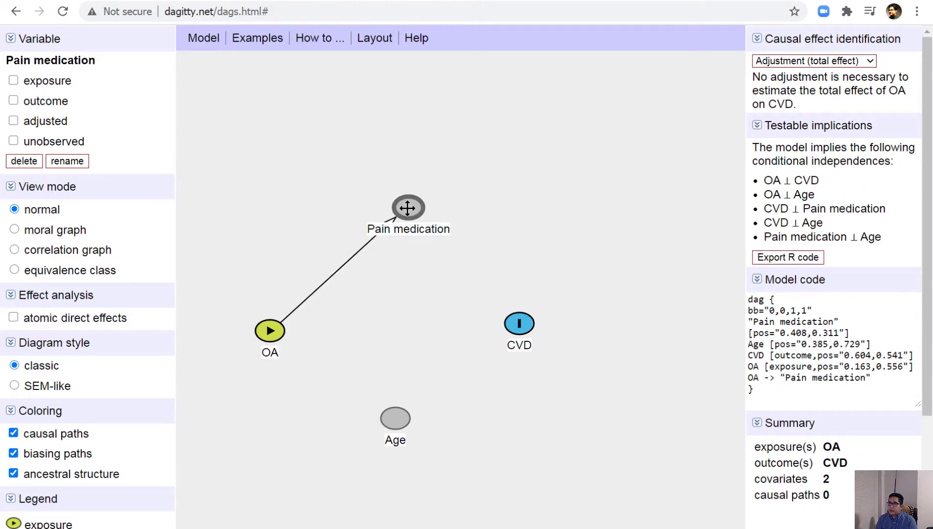
pyautogui.click(525, 324)
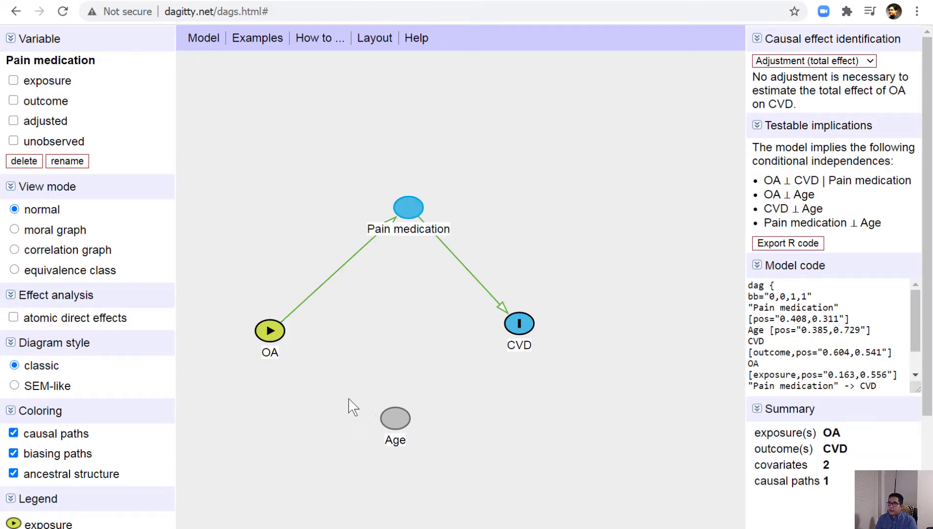
# Step: Connect Age to OA and Age to CVD, with both arrows starting at Age
pyautogui.click(394, 421)
pyautogui.click(268, 329)
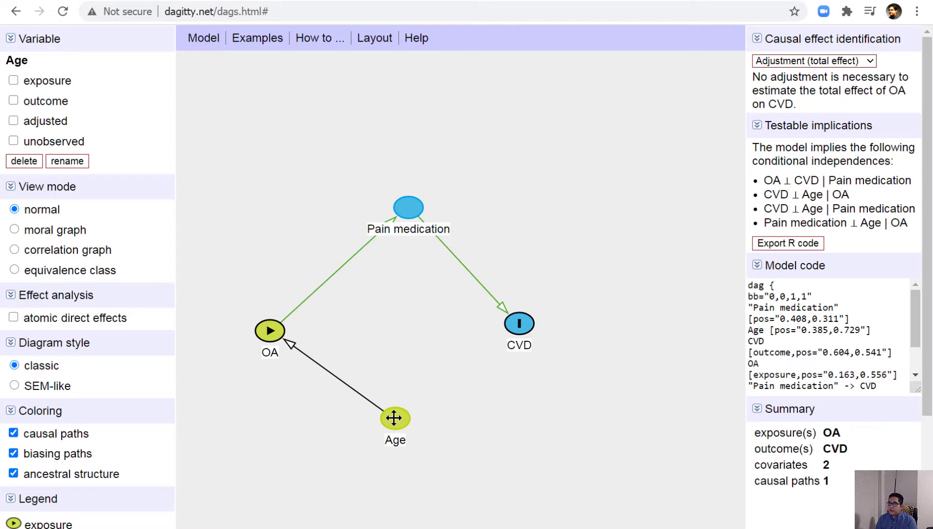
pyautogui.click(516, 324)
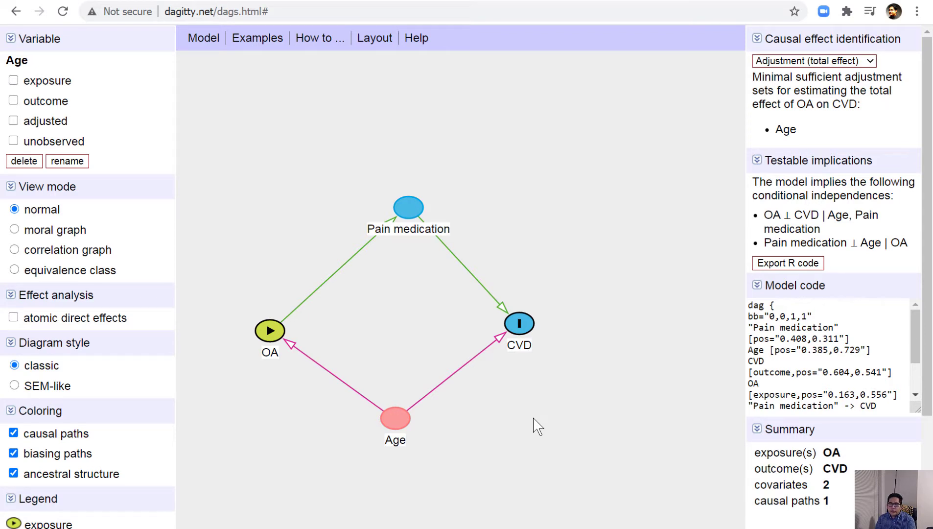
# Step: Move the Age variable down and to the left, and add a variable named Sex to the right of it
pyautogui.moveTo(395, 419); pyautogui.dragTo(362, 471)
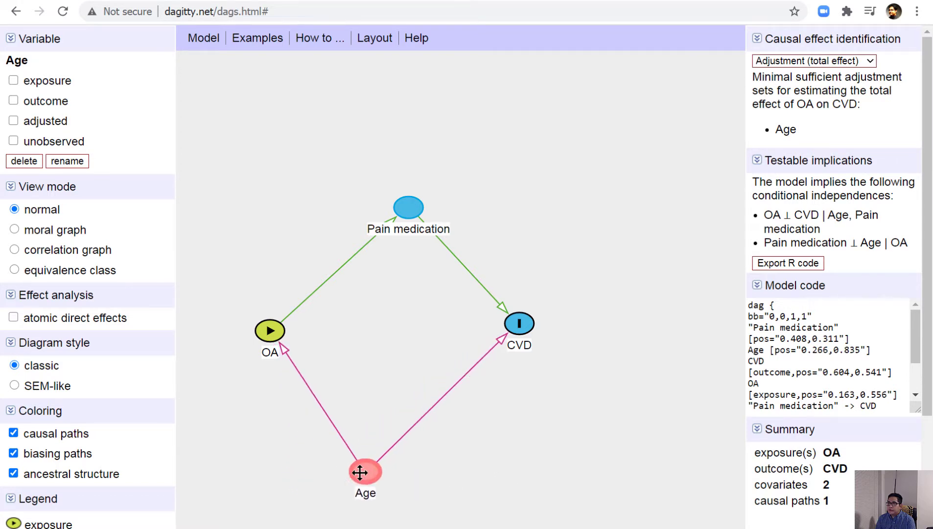
pyautogui.click(463, 479)
pyautogui.doubleClick(402, 133)
pyautogui.write('Sex')
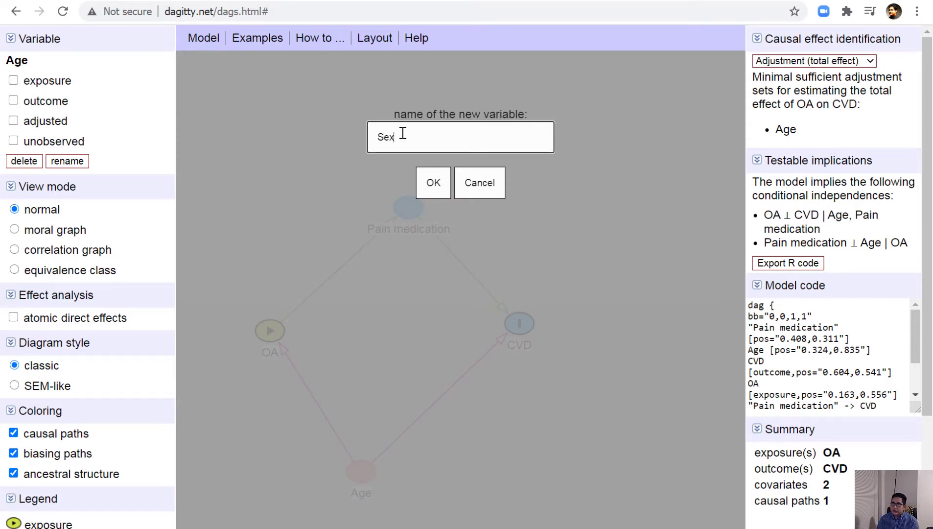
pyautogui.click(433, 182)
# Step: Connect Sex to both OA and CVD, and highlight the words "Minimal sufficient adjustment sets" in the causal effect results
pyautogui.click(458, 473)
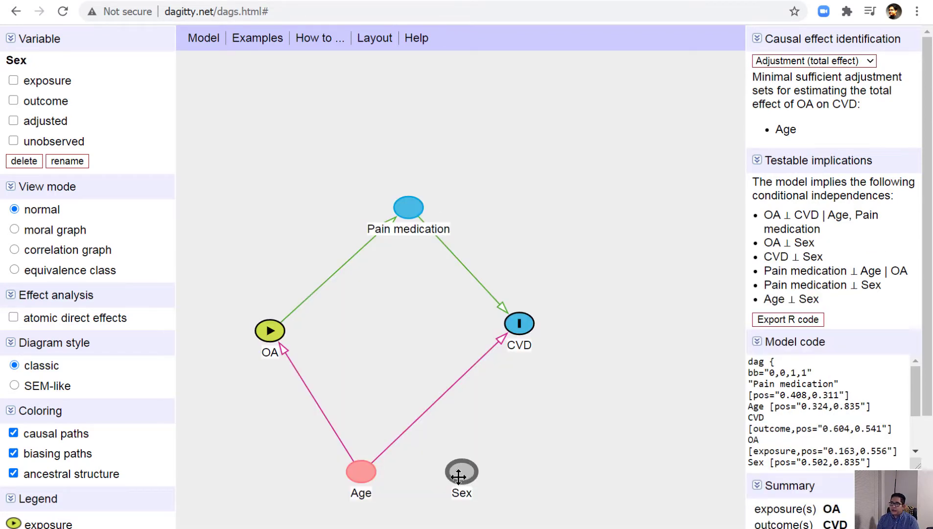
pyautogui.click(277, 333)
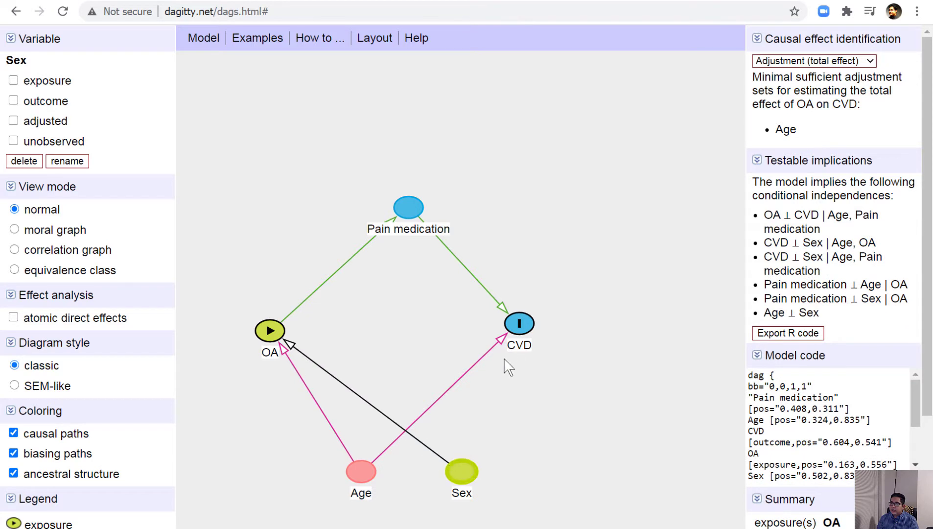
pyautogui.click(514, 324)
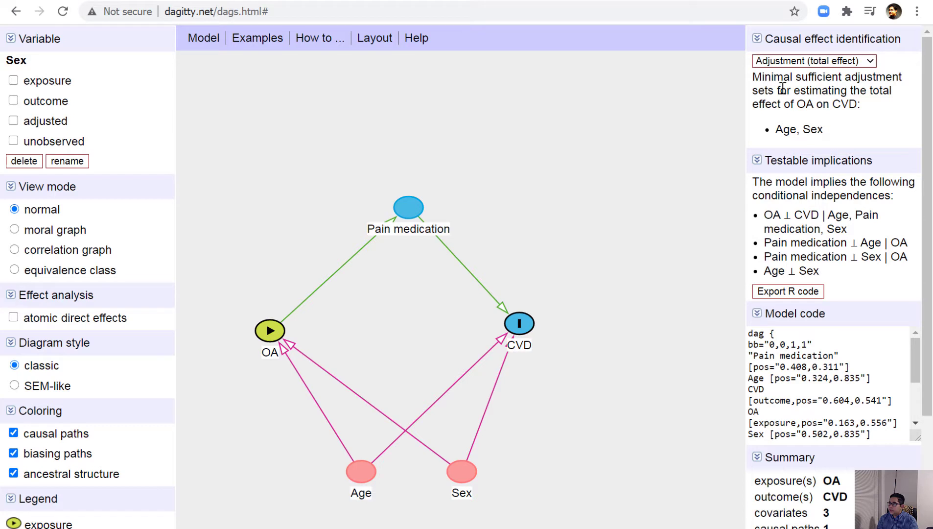
pyautogui.moveTo(757, 76); pyautogui.dragTo(773, 90)
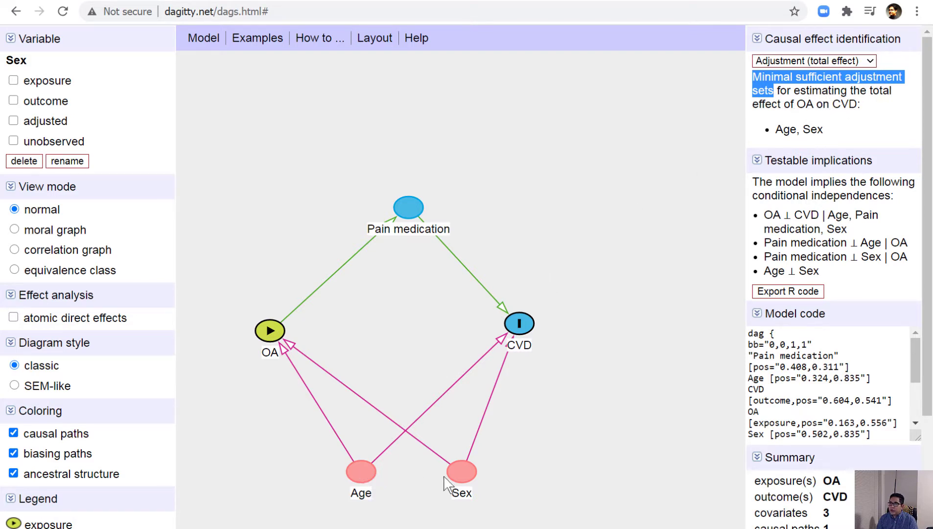
# Step: Look up how to adjust for a variable, mark Age and Sex as adjusted, and highlight the adjustment set in the causal effect results
pyautogui.click(315, 49)
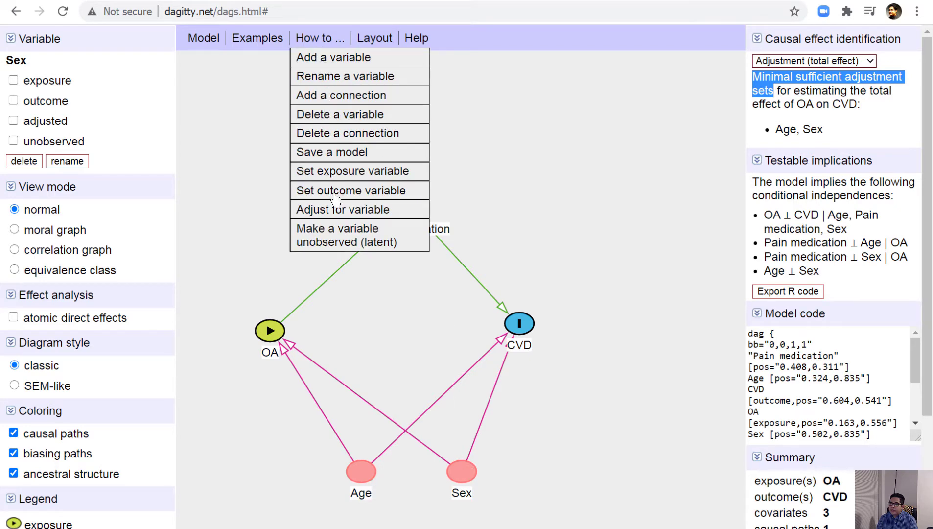
pyautogui.click(341, 211)
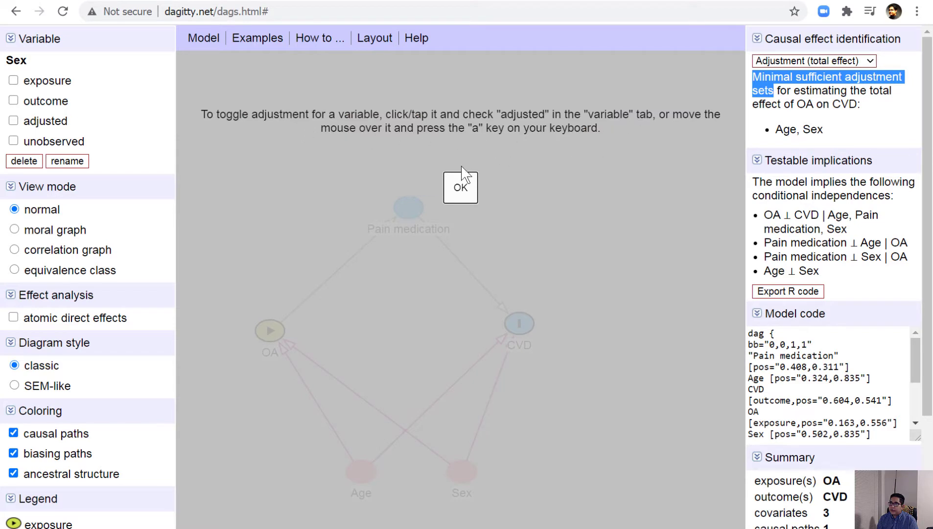
pyautogui.click(460, 187)
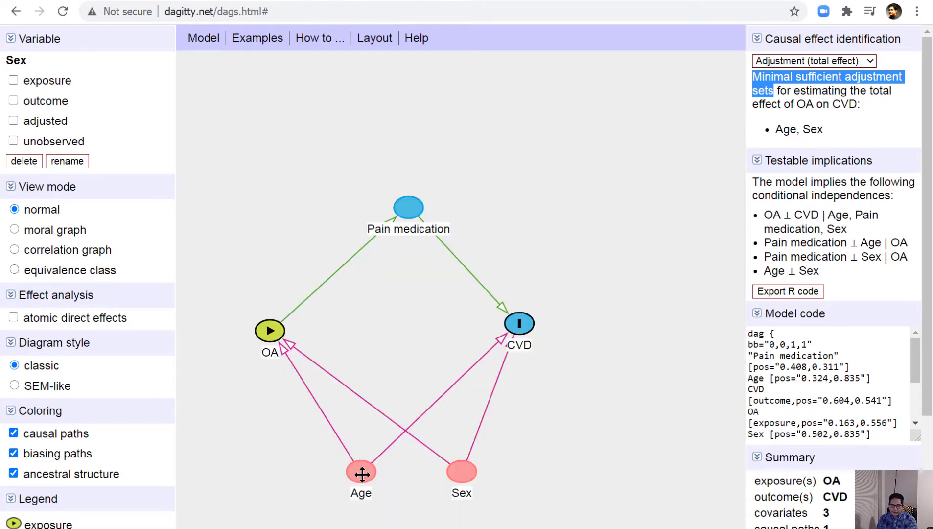
pyautogui.press('a')
pyautogui.press('a')
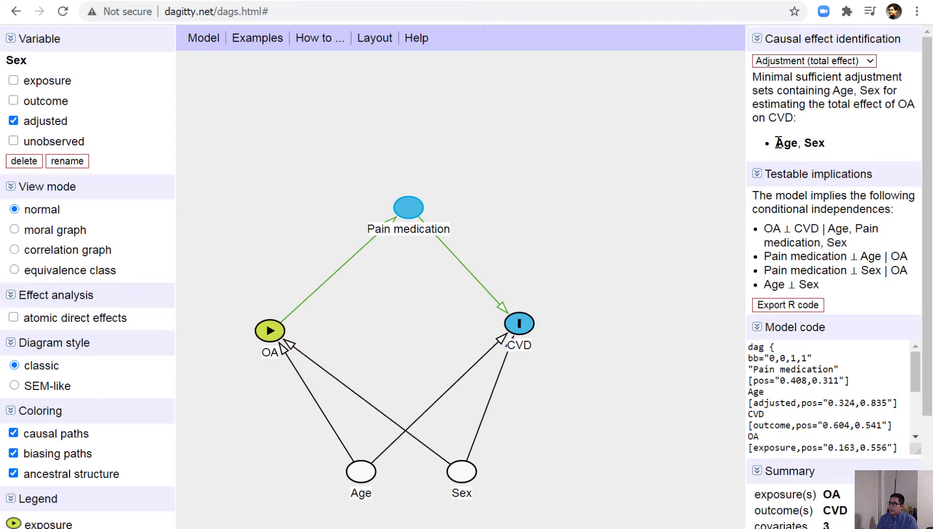
pyautogui.moveTo(777, 143); pyautogui.dragTo(828, 143)
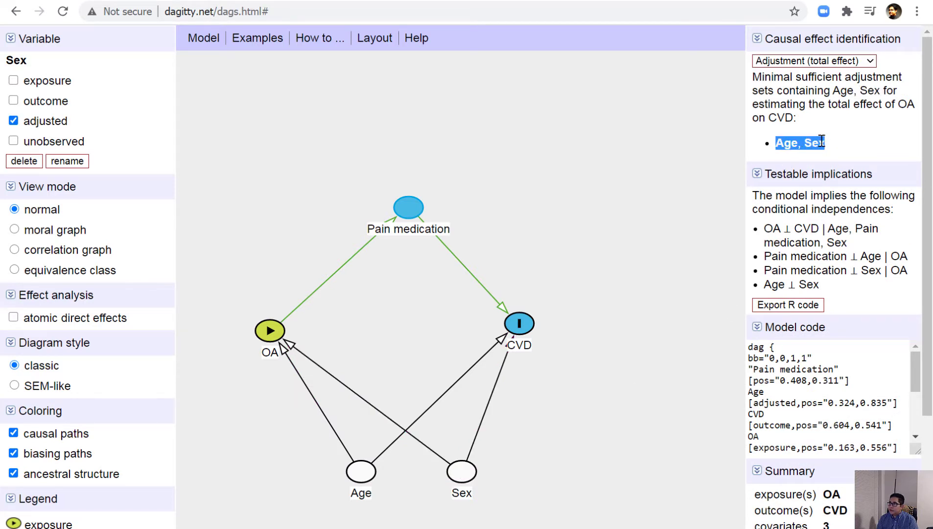
pyautogui.click(827, 144)
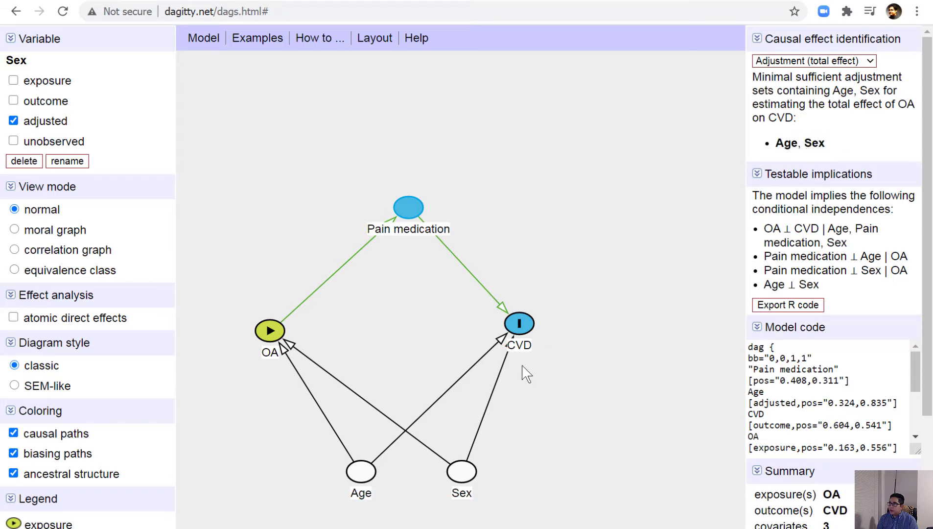
# Step: Toggle the adjustment of Sex off and on, and clear the adjustment of both Age and Sex
pyautogui.press('a')
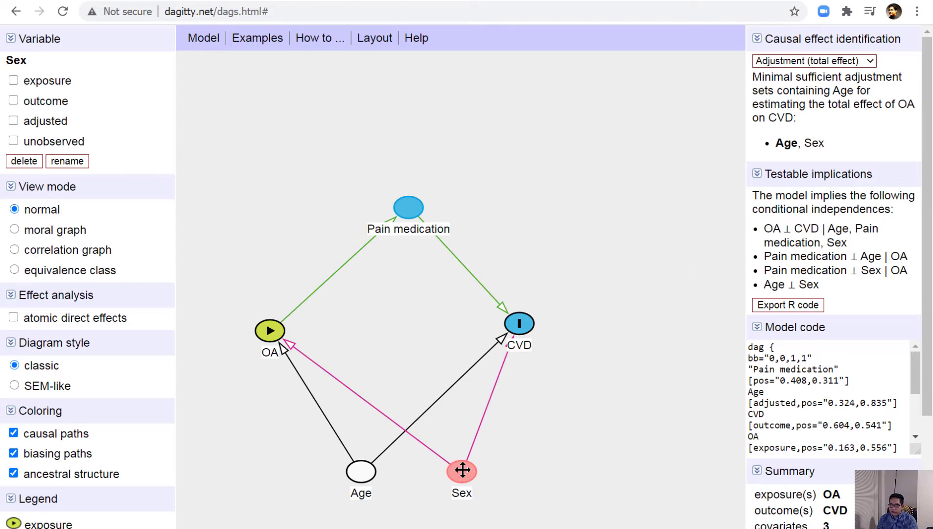
pyautogui.press('a')
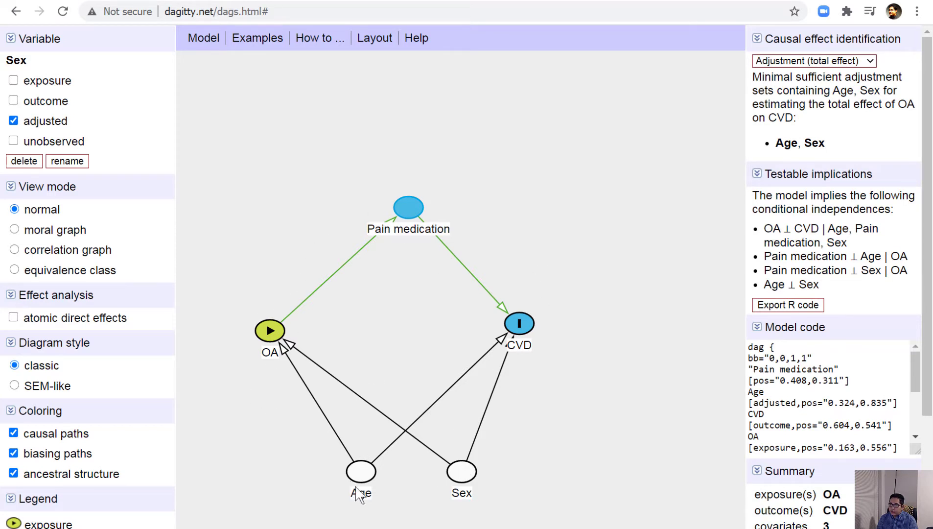
pyautogui.press('a')
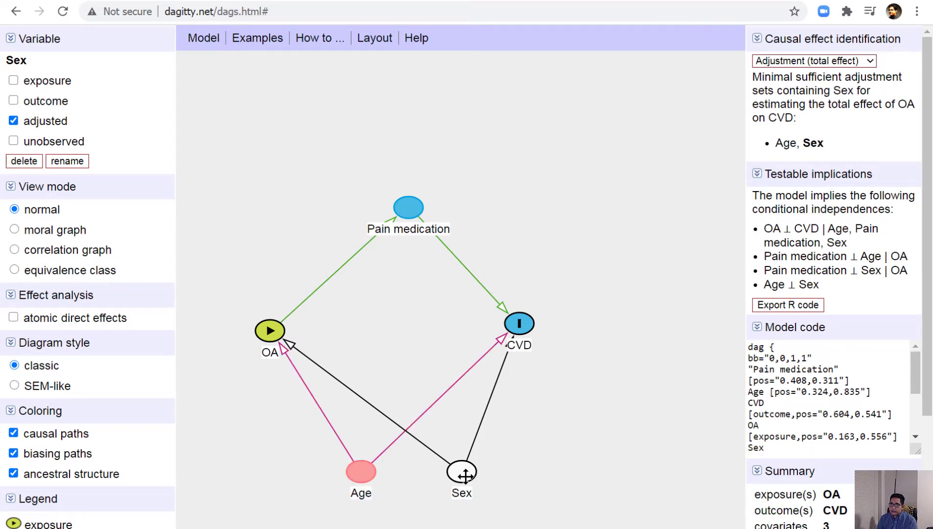
pyautogui.press('a')
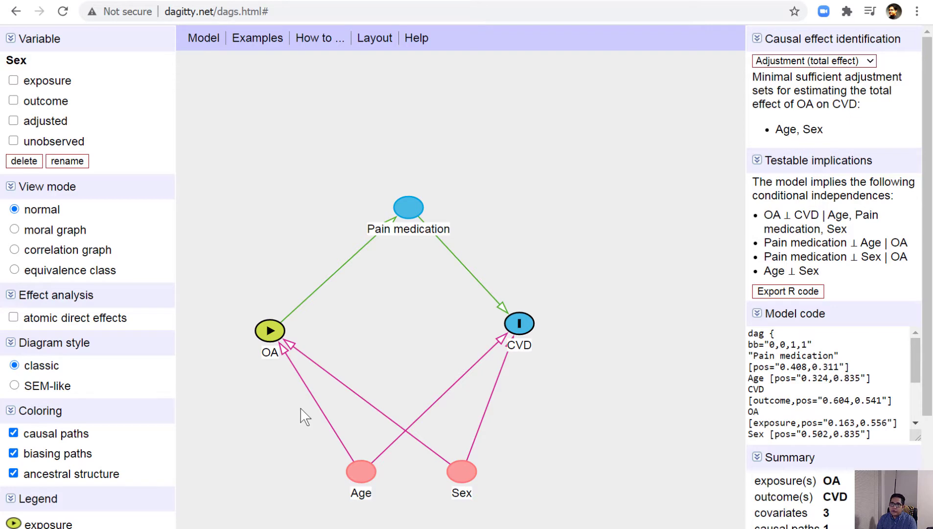
# Step: Check the legend's color for ancestors of exposure and outcome, and set Age and Sex to adjusted
pyautogui.scroll(-4, 160, 330)
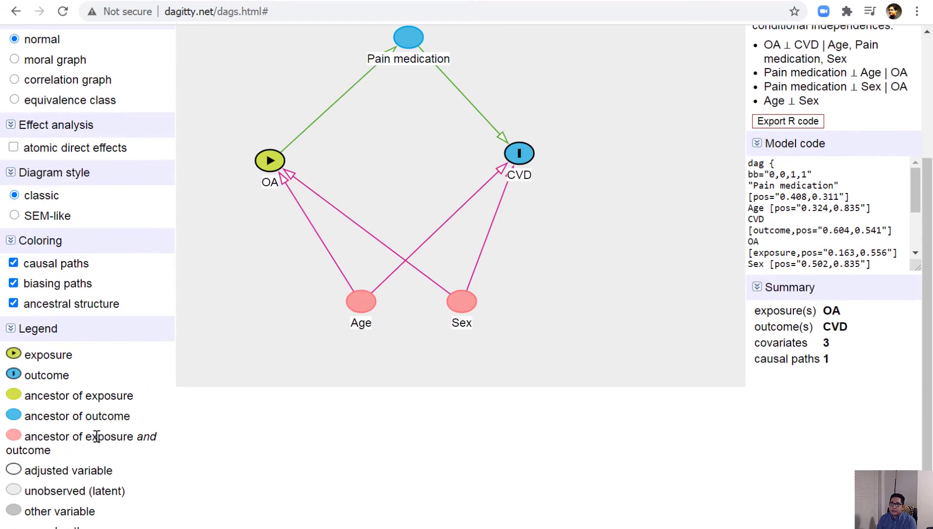
pyautogui.scroll(-1, 98, 435)
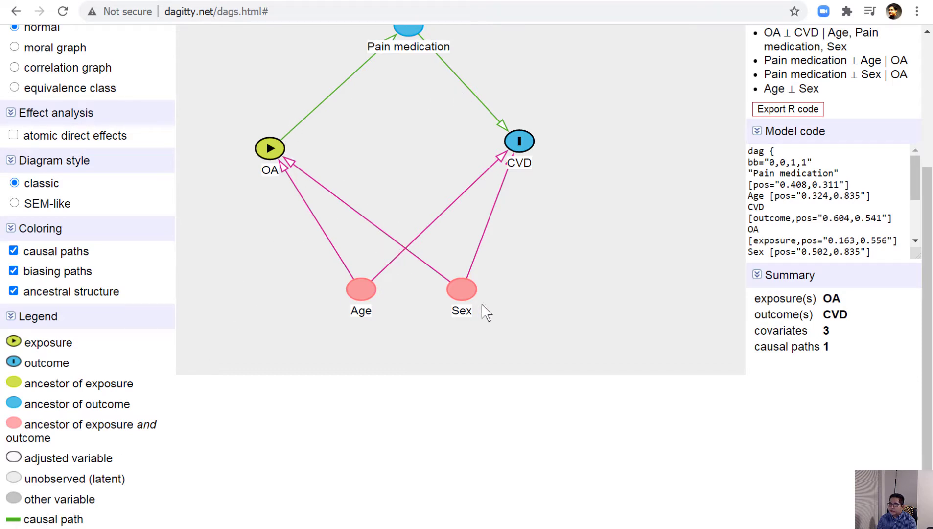
pyautogui.scroll(2, 504, 302)
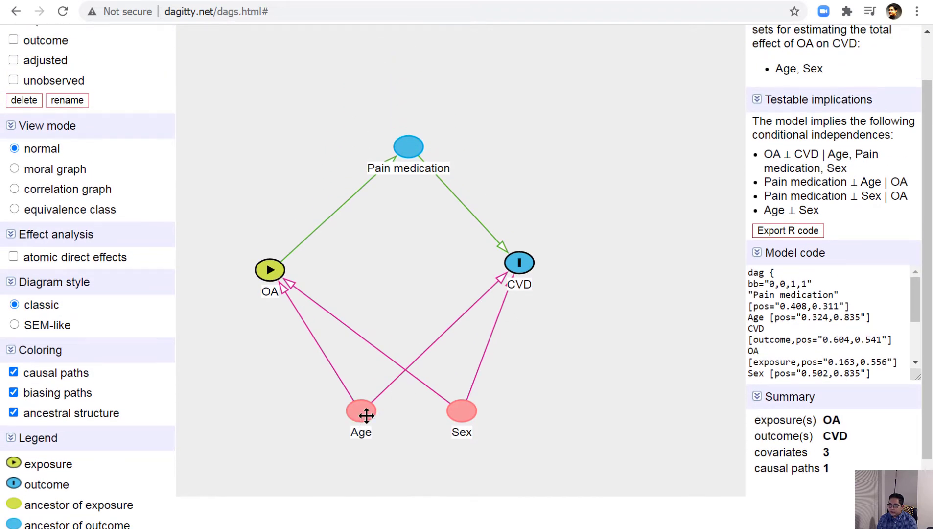
pyautogui.press('a')
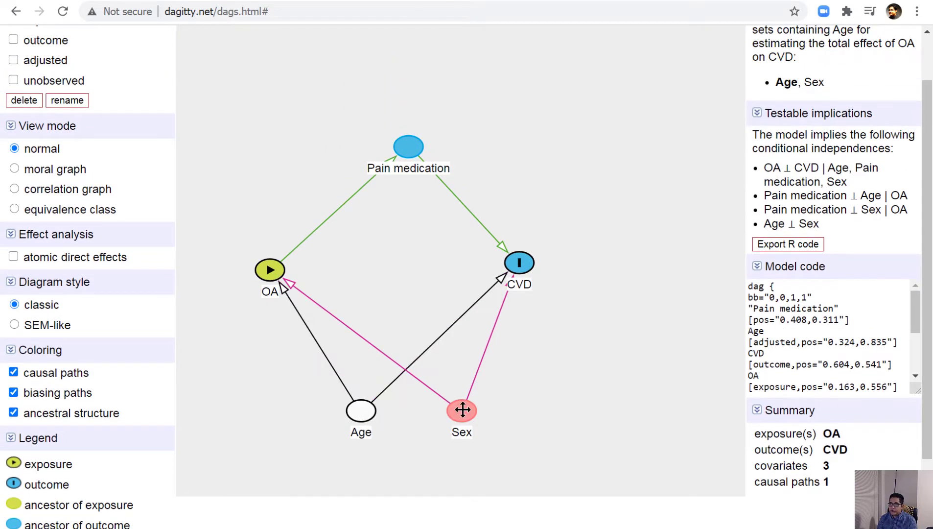
pyautogui.press('a')
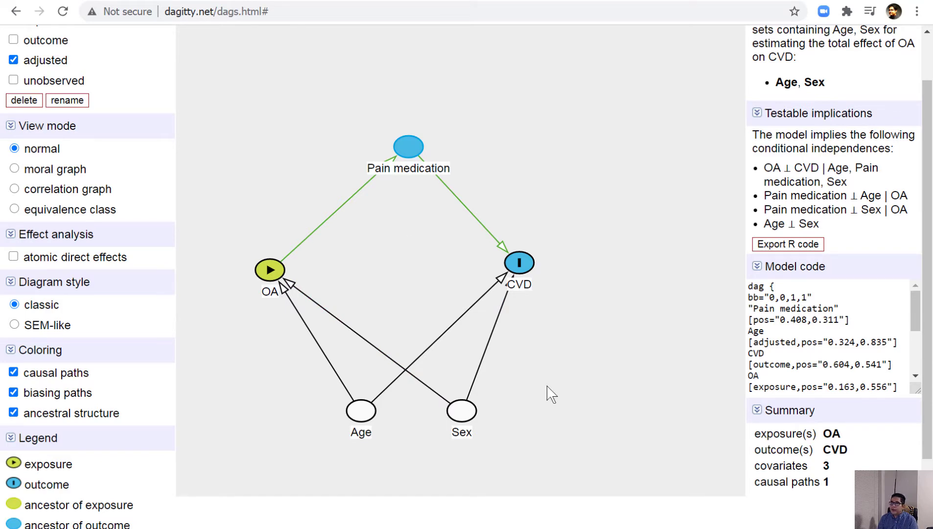
# Step: Switch to the Canvas lecture page, open the Glymour dagitty code, copy its entire text and close the file
pyautogui.hotkey('ctrl', 'shift', 'Tab')
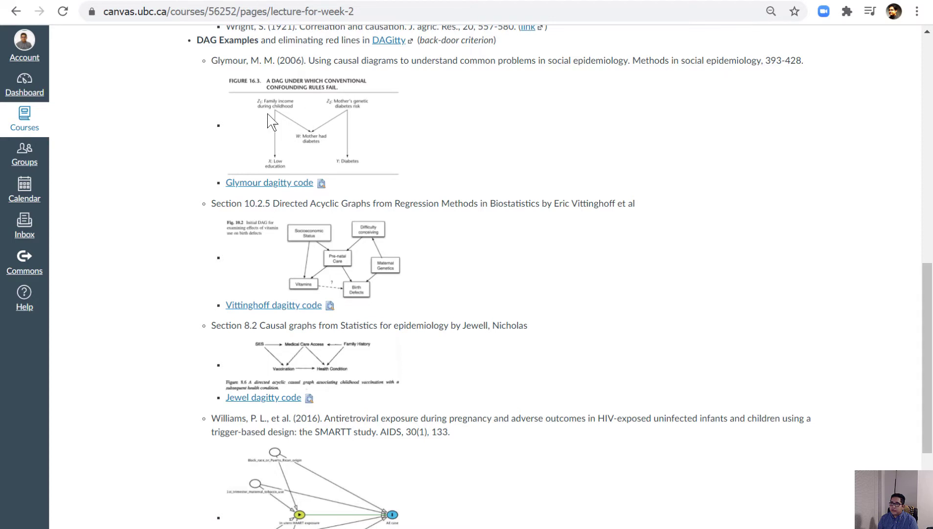
pyautogui.moveTo(214, 63); pyautogui.dragTo(813, 69)
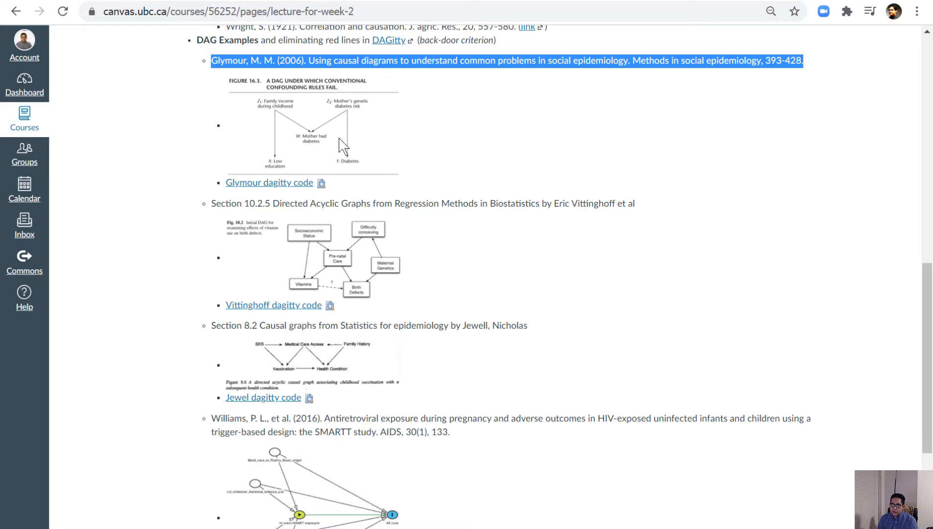
pyautogui.click(268, 186)
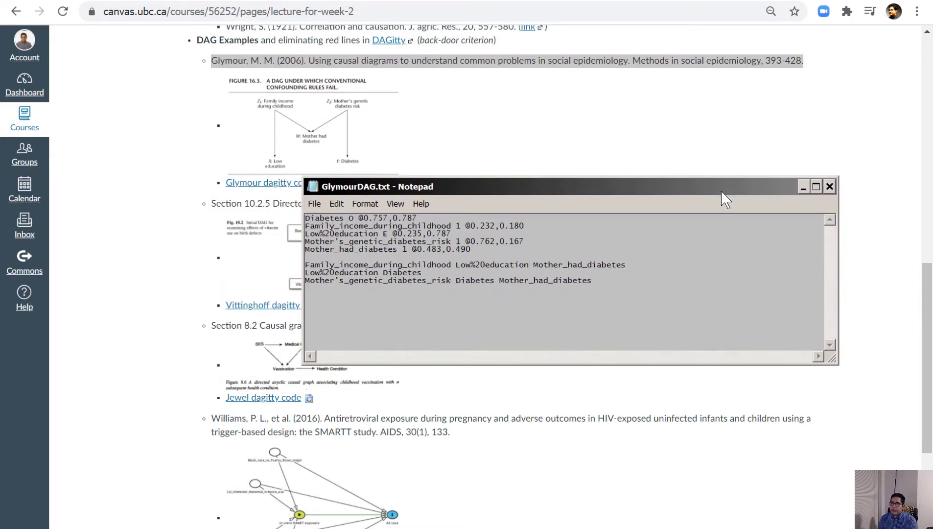
pyautogui.moveTo(614, 285); pyautogui.dragTo(301, 201)
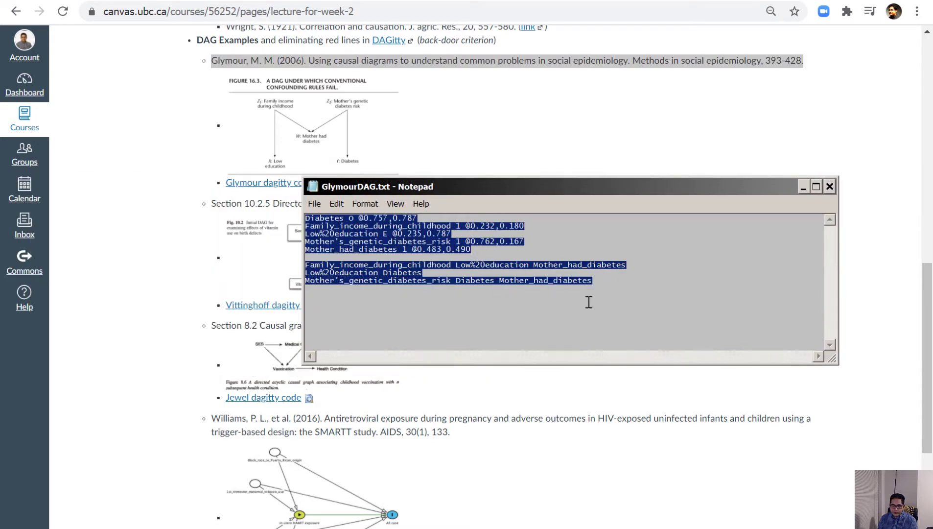
pyautogui.click(829, 187)
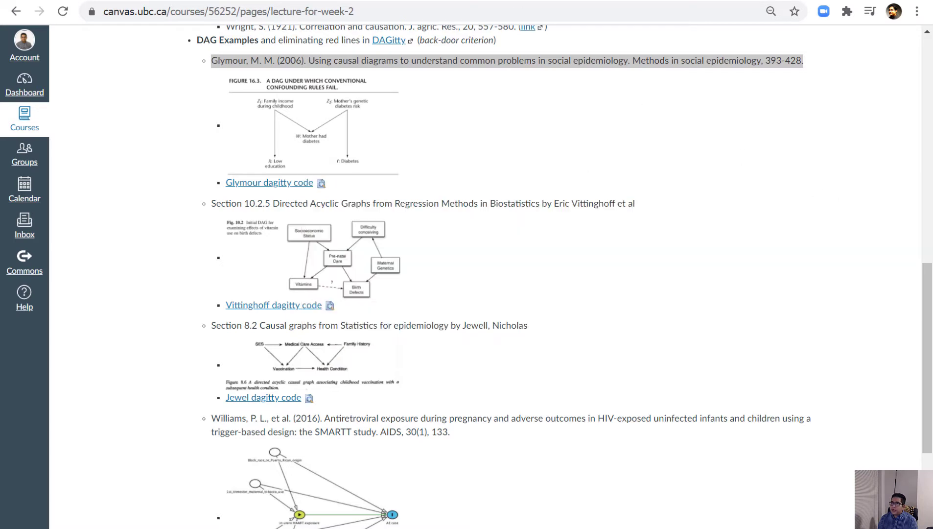
# Step: Switch back to DAGitty, replace the whole model code with the copied Glymour code and redraw the diagram
pyautogui.hotkey('ctrl', 'Tab')
pyautogui.click(789, 316)
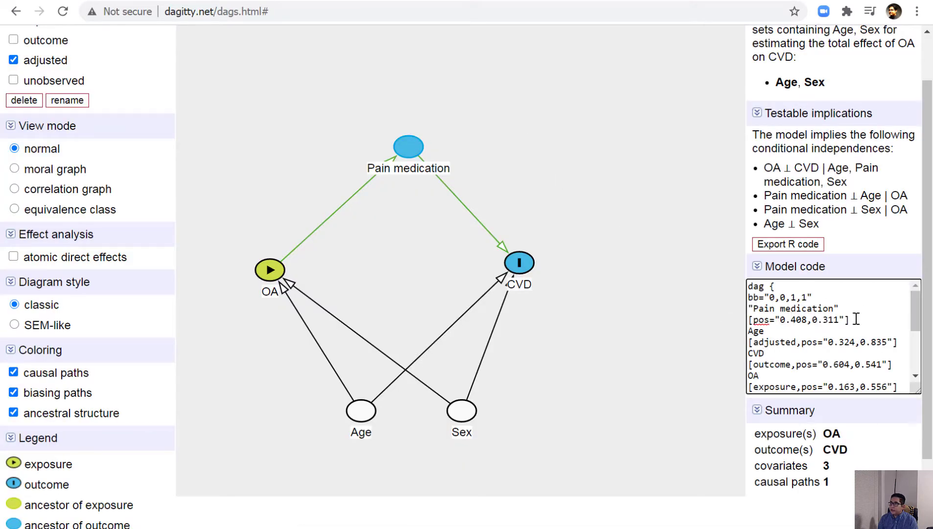
pyautogui.hotkey('ctrl', 'a')
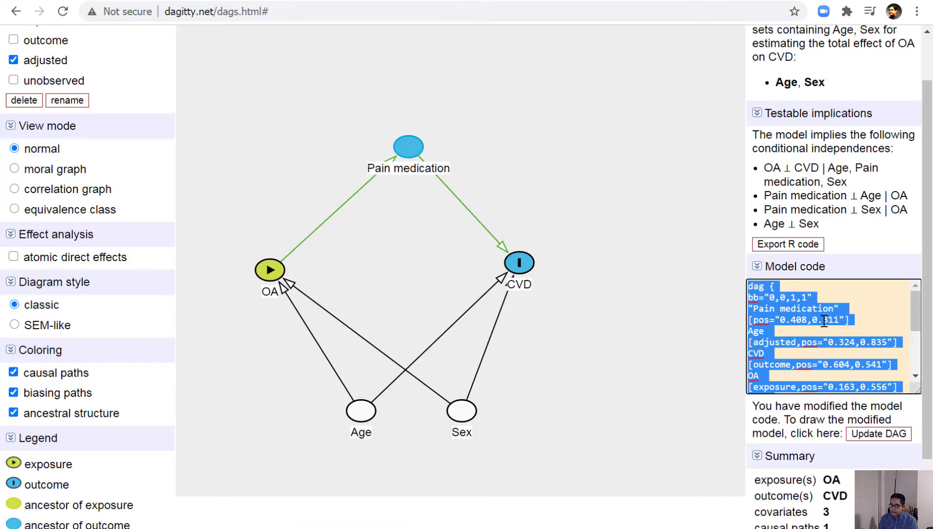
pyautogui.press('Delete')
pyautogui.hotkey('ctrl', 'v')
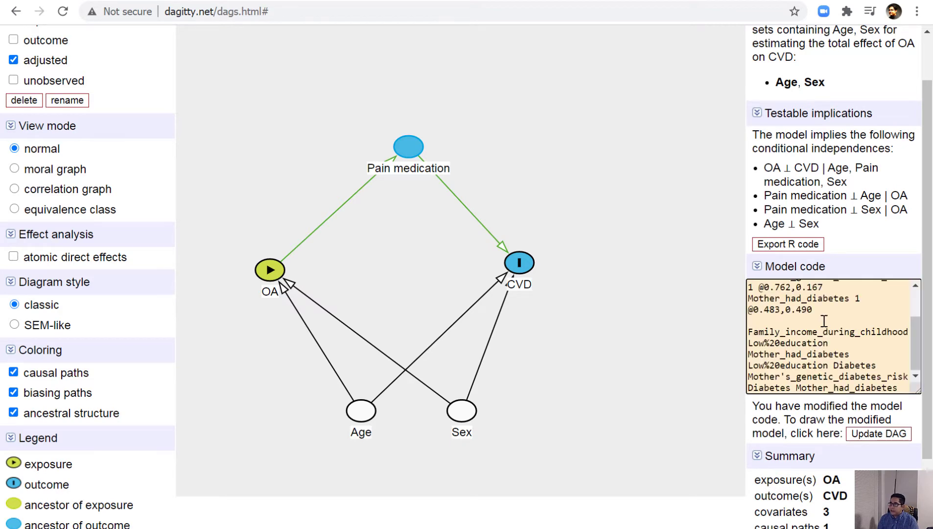
pyautogui.click(878, 433)
pyautogui.scroll(3, 626, 289)
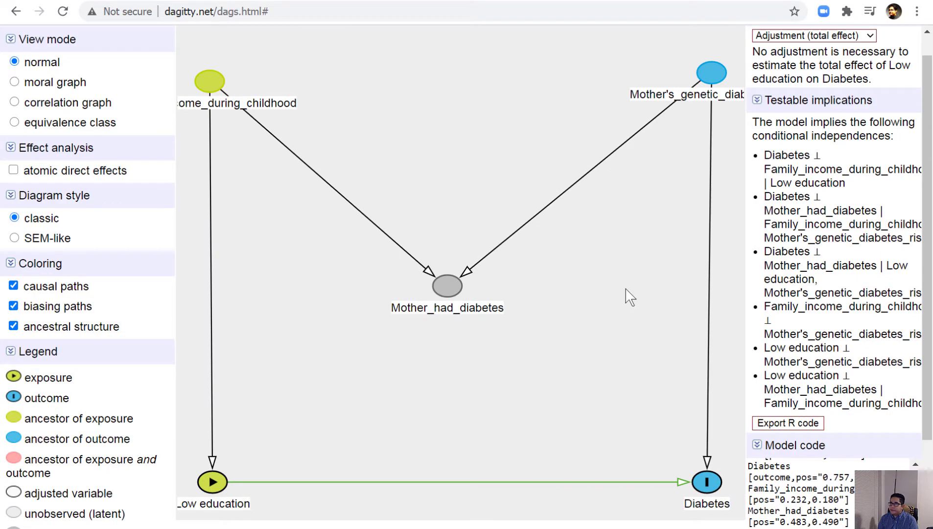
# Step: Compare the diagram with Figure 16.3 on the lecture page, and remove the arrow from Low education to Diabetes
pyautogui.hotkey('alt', 'Tab')
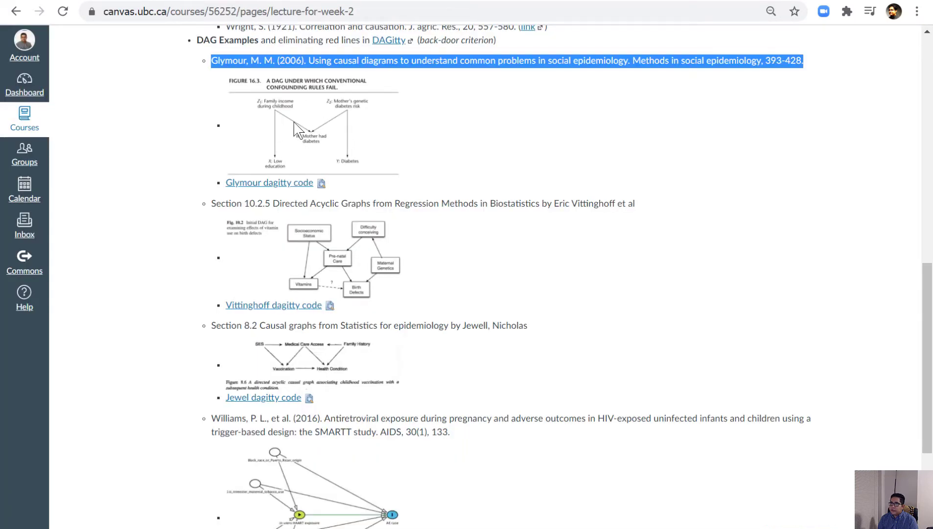
pyautogui.hotkey('alt', 'Tab')
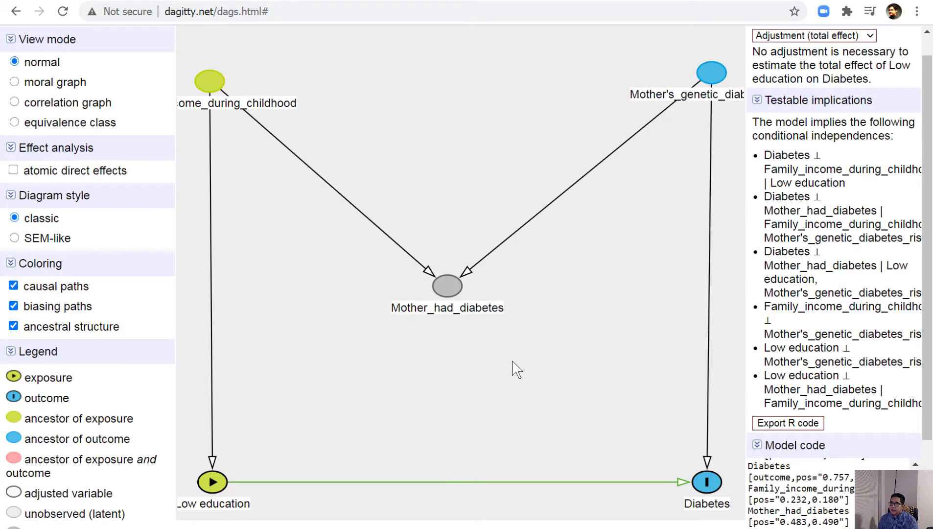
pyautogui.hotkey('alt', 'Tab')
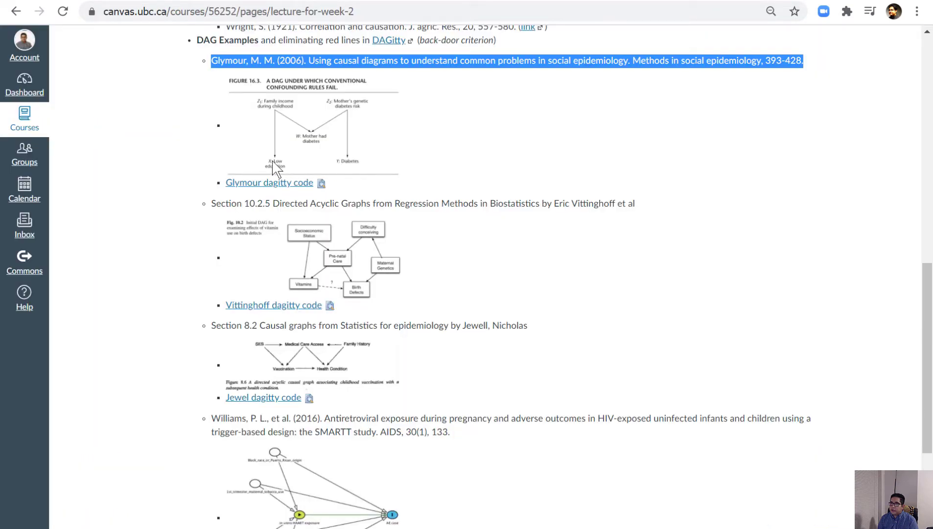
pyautogui.hotkey('alt', 'Tab')
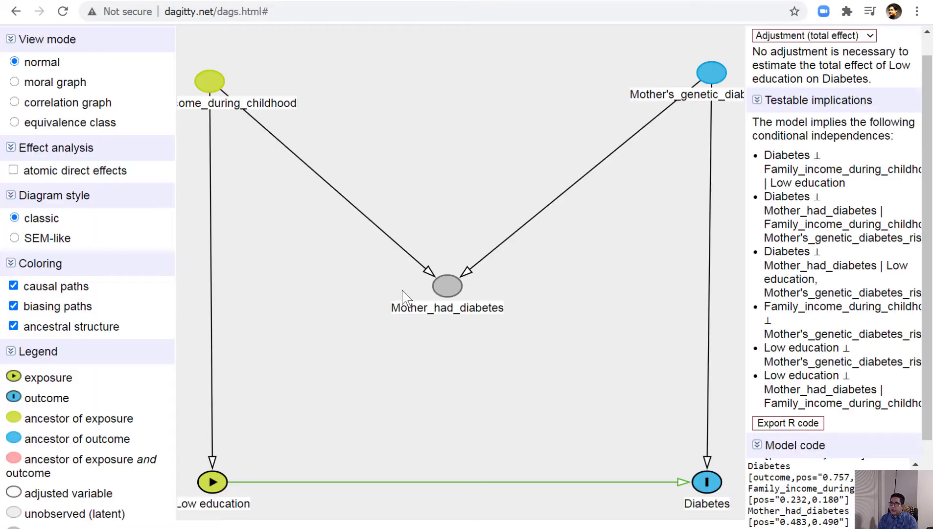
pyautogui.click(212, 482)
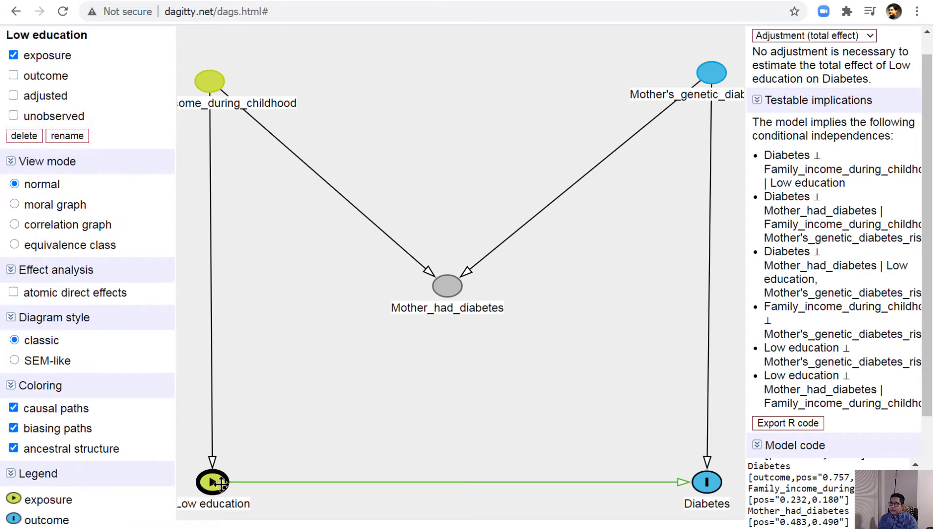
pyautogui.click(699, 480)
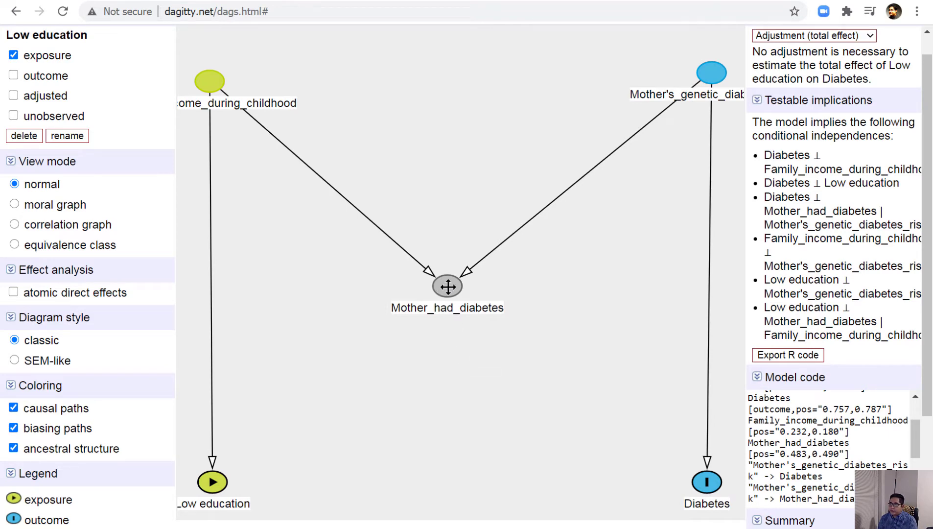
# Step: Toggle adjustment for Mother_had_diabetes, leaving it adjusted, and switch adjustment for Mother's_genetic_diabetes_risk on and off
pyautogui.press('a')
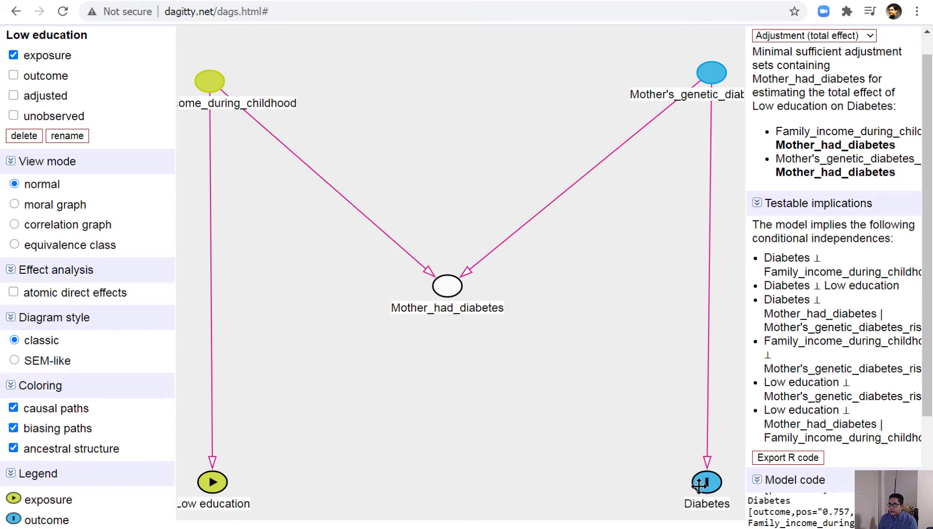
pyautogui.press('a')
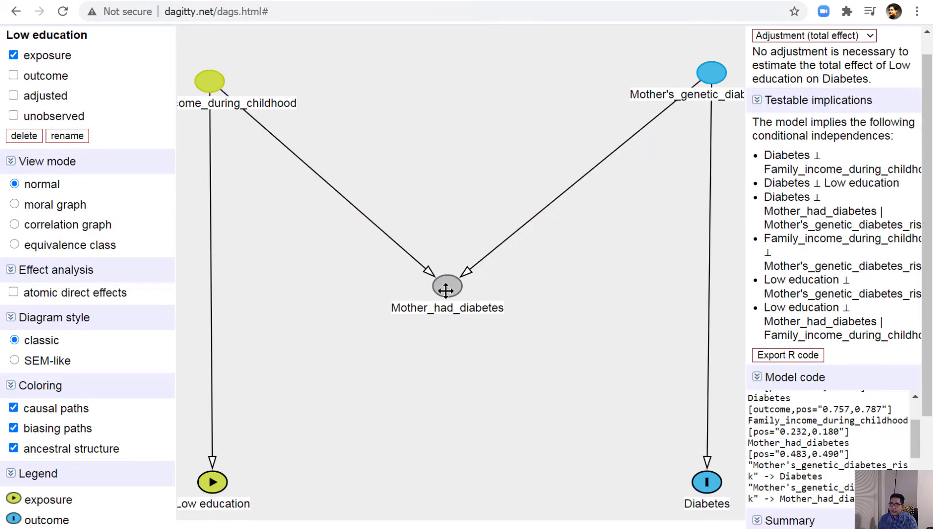
pyautogui.press('a')
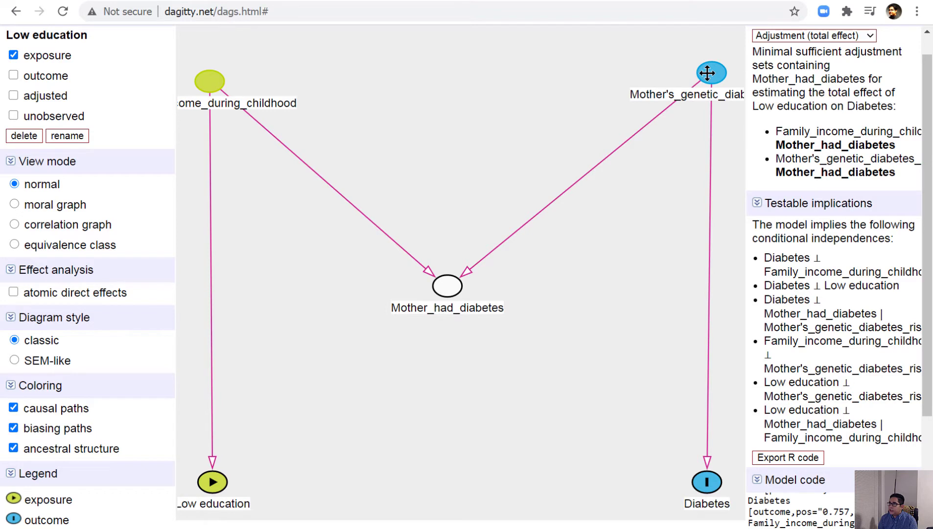
pyautogui.press('a')
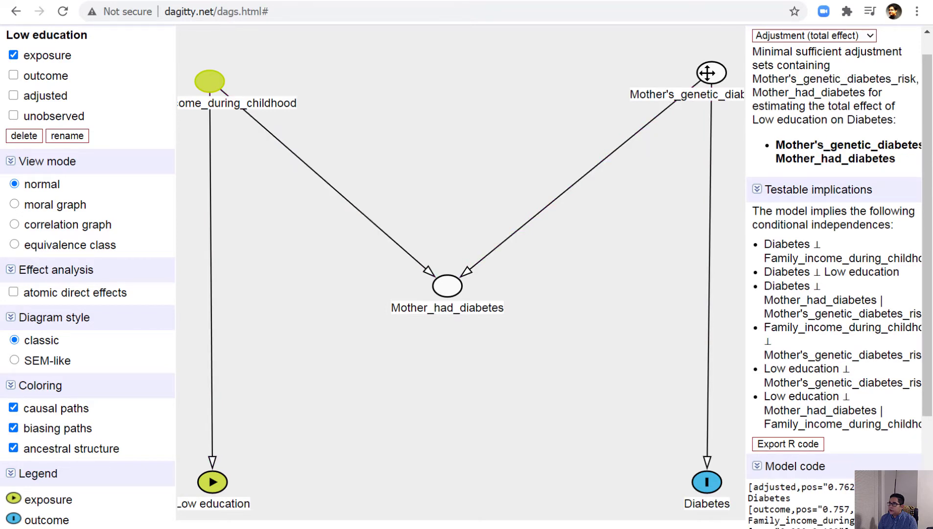
pyautogui.press('a')
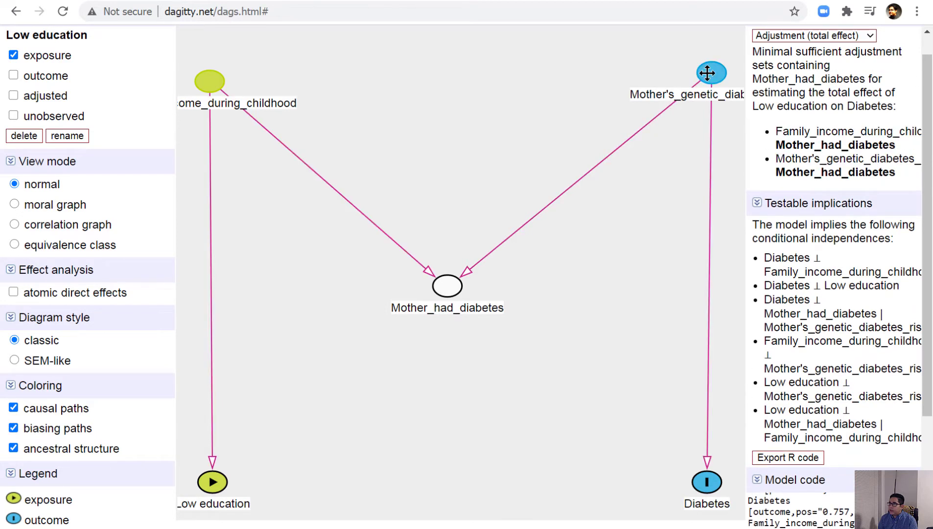
# Step: Switch adjustment for Family_income_during_childhood on and off, and clear the adjustment for Mother_had_diabetes
pyautogui.press('a')
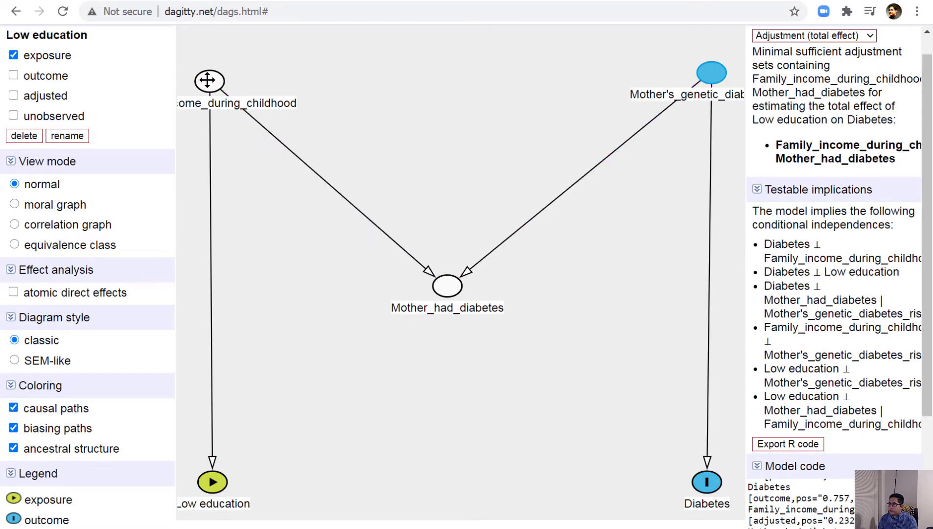
pyautogui.press('a')
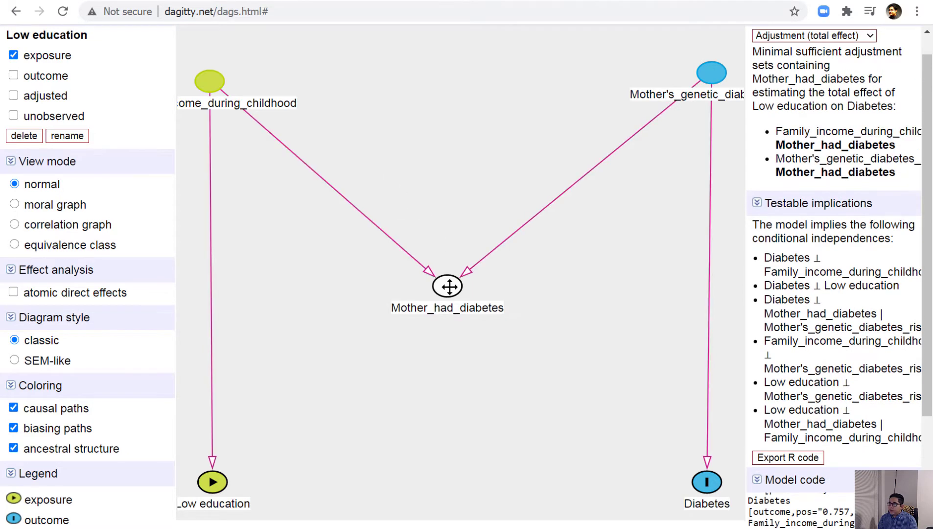
pyautogui.press('a')
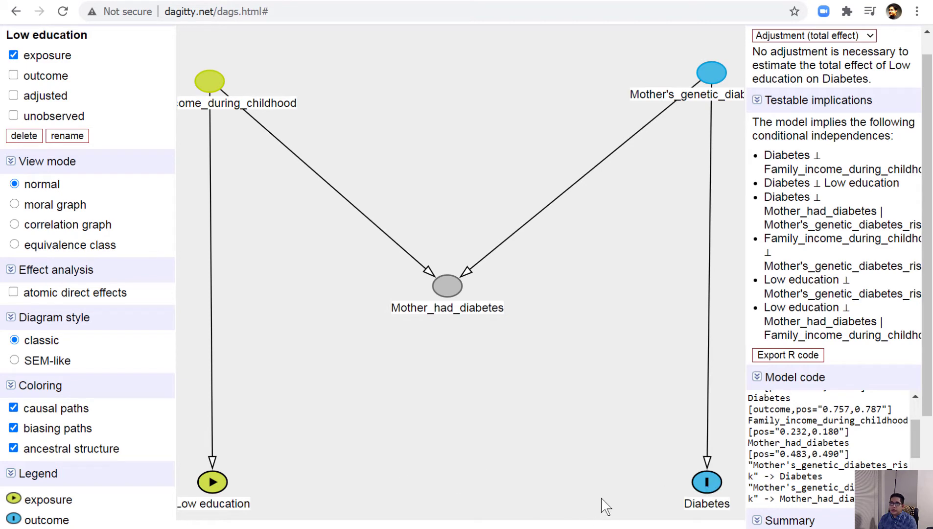
# Step: Switch to the Canvas lecture page, open the Vittinghoff dagitty code, copy its entire text and close the file
pyautogui.hotkey('ctrl', 'Tab')
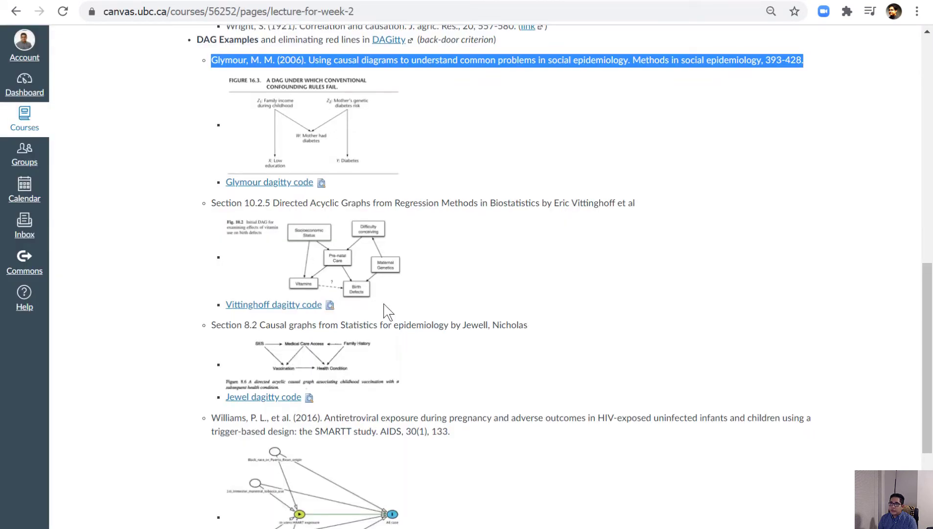
pyautogui.scroll(-1, 386, 308)
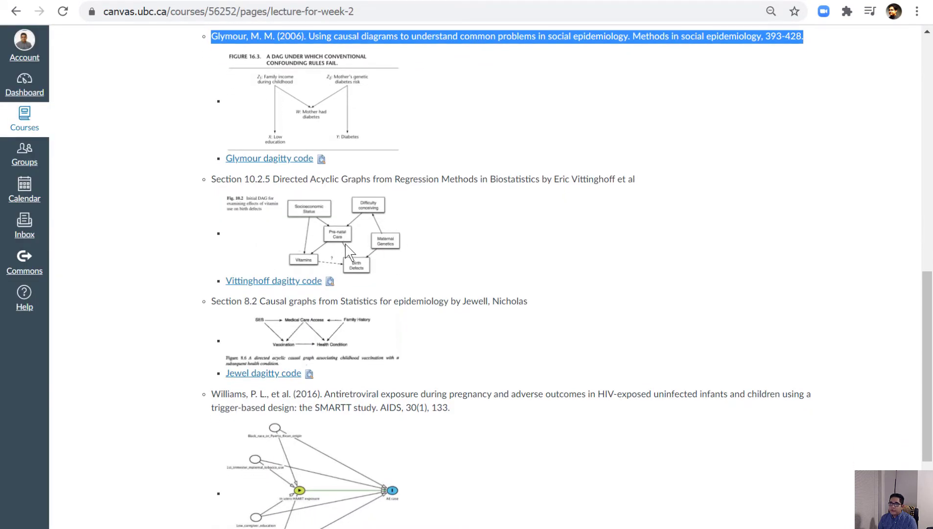
pyautogui.moveTo(272, 180); pyautogui.dragTo(636, 179)
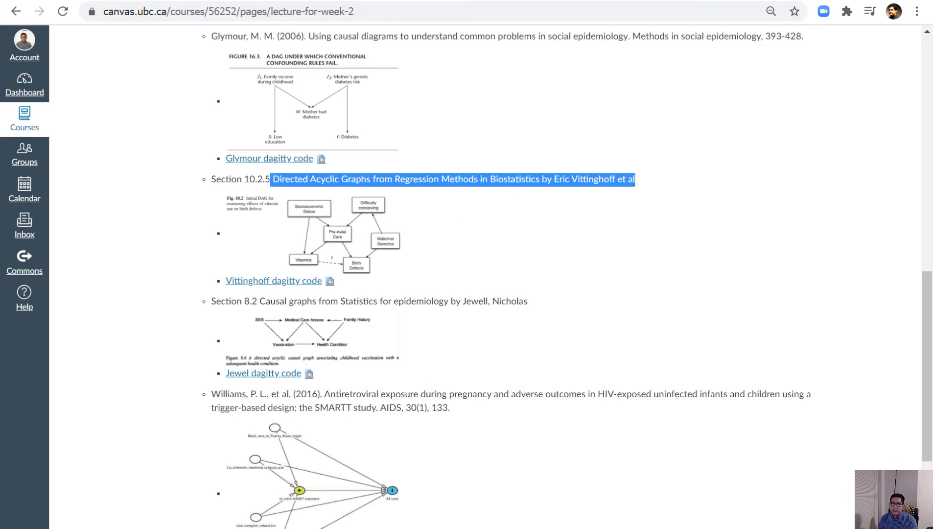
pyautogui.hotkey('alt', 'Tab')
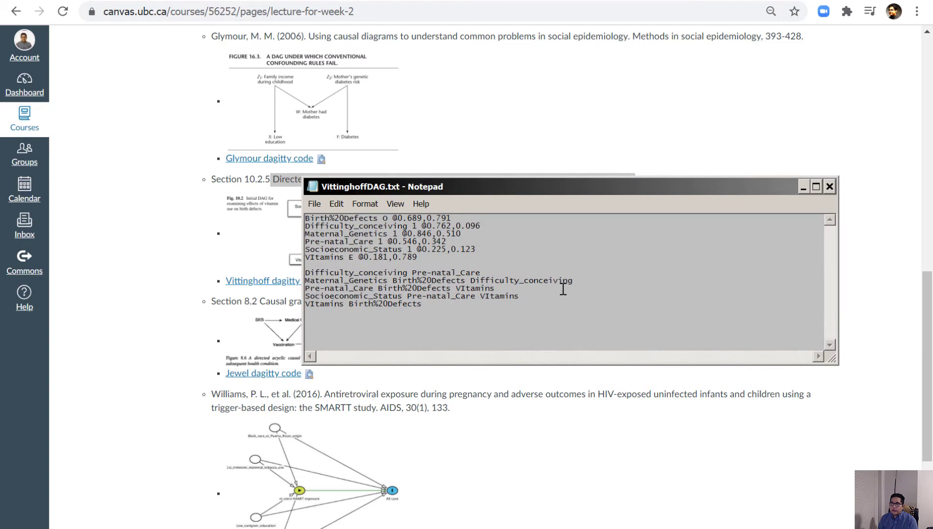
pyautogui.hotkey('ctrl', 'a')
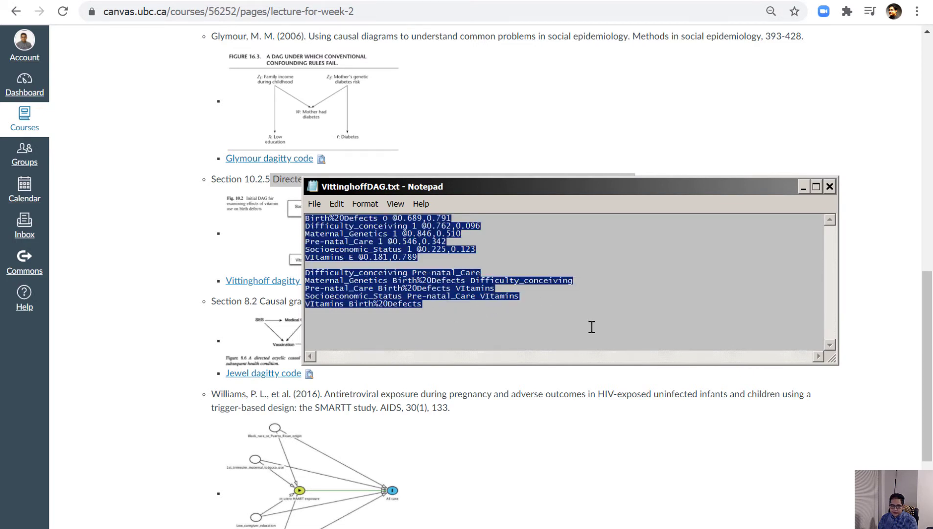
pyautogui.click(829, 186)
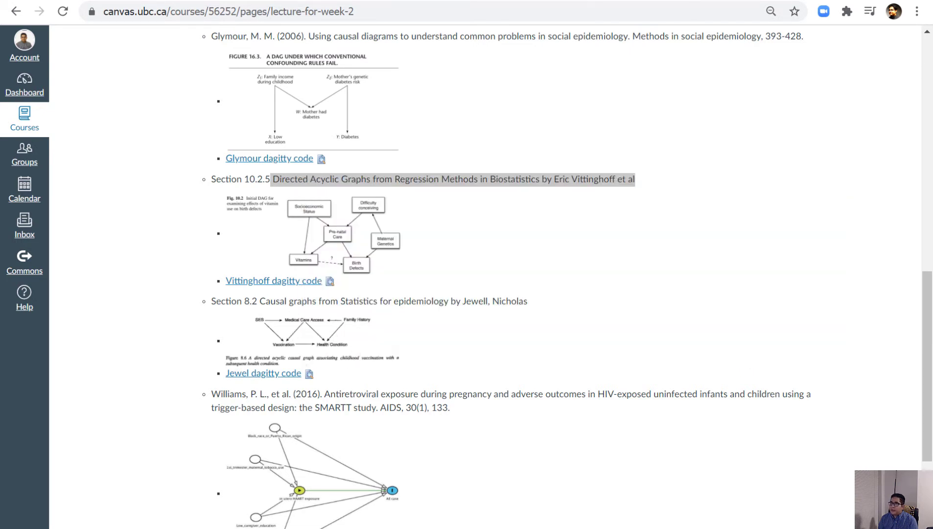
# Step: Switch to DAGitty, replace the whole model code with the copied Vittinghoff code and redraw the diagram
pyautogui.hotkey('alt', 'Tab')
pyautogui.click(839, 434)
pyautogui.hotkey('ctrl', 'a')
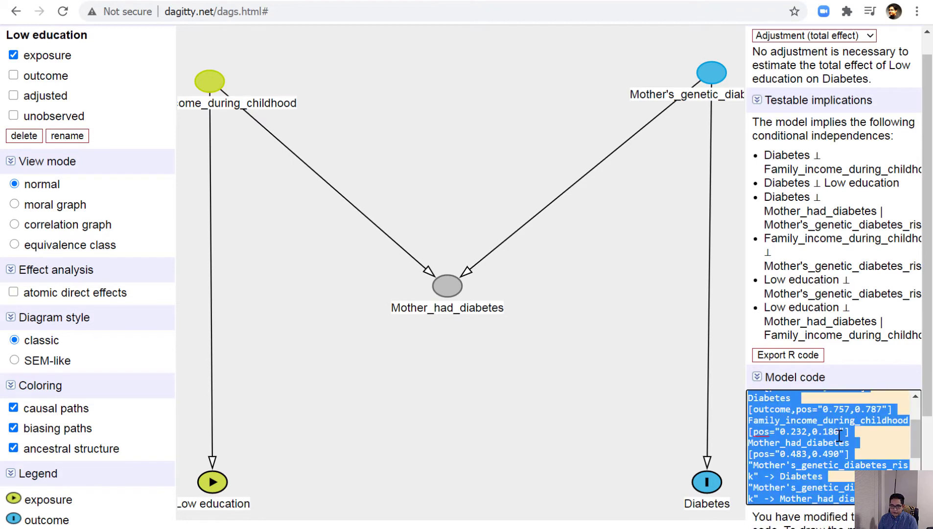
pyautogui.hotkey('ctrl', 'v')
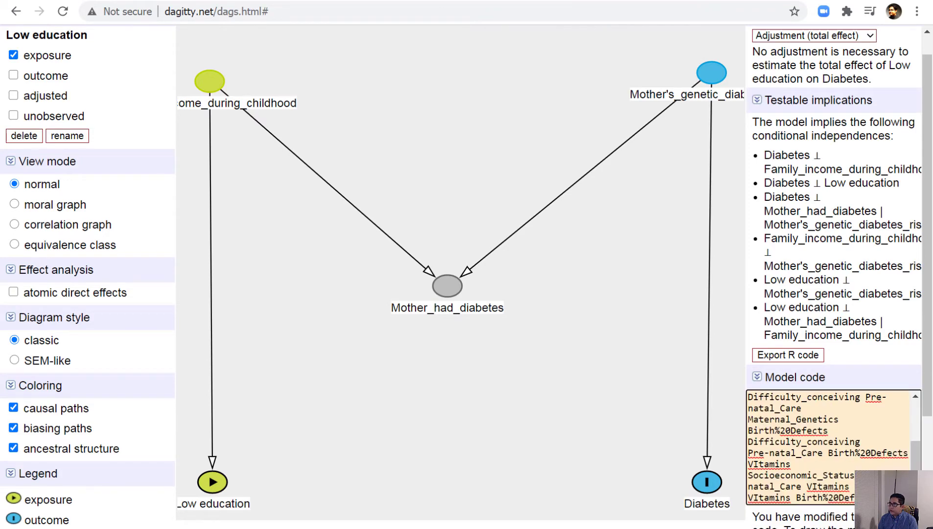
pyautogui.scroll(-2, 467, 277)
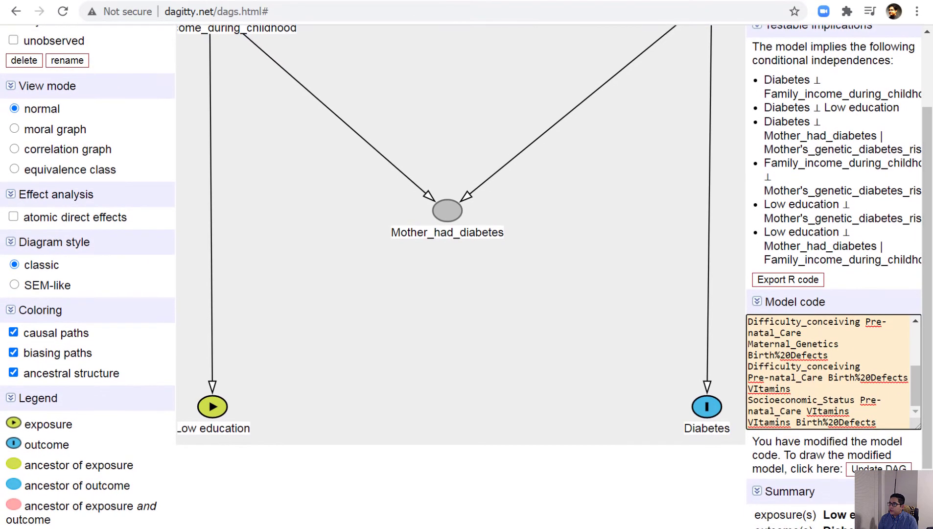
pyautogui.click(506, 273)
pyautogui.scroll(9, 493, 339)
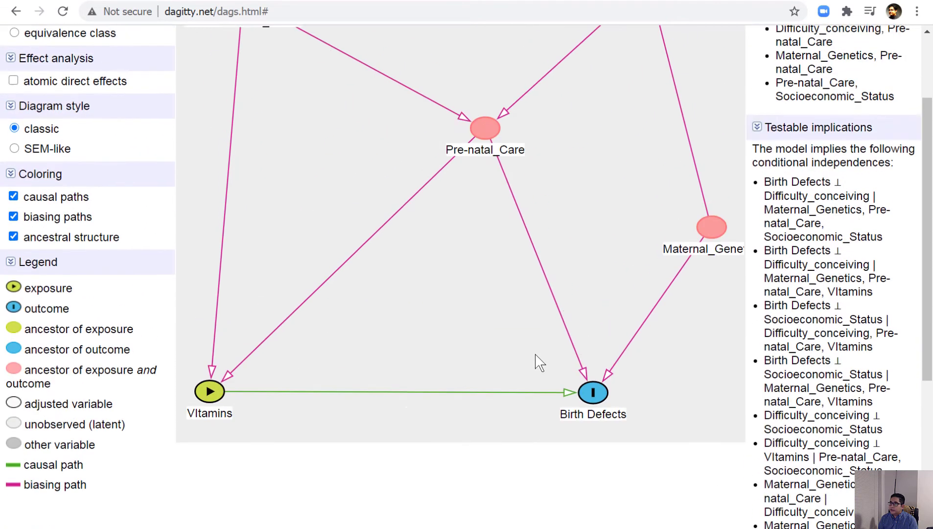
pyautogui.scroll(-1, 540, 362)
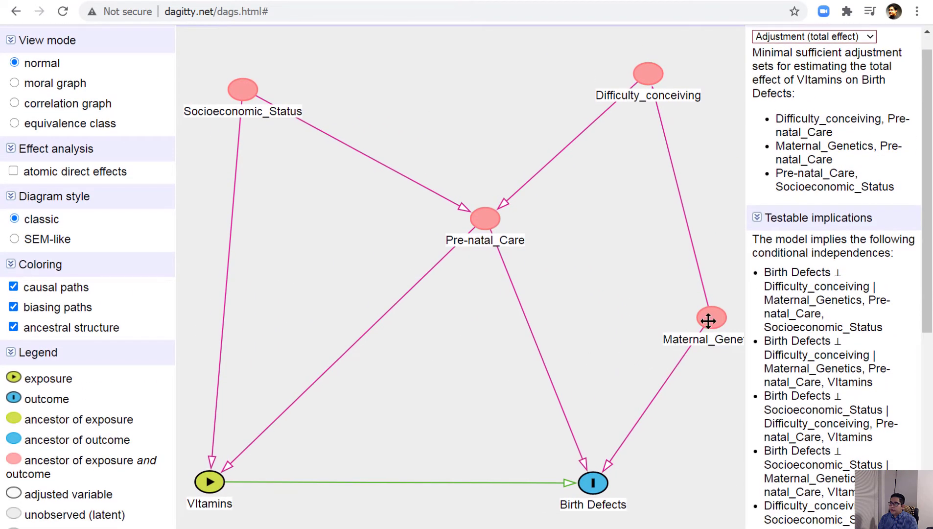
# Step: Rearrange the Maternal_Genetics, Pre-natal_Care, Difficulty_conceiving, Socioeconomic_Status and VItamins nodes, forming an M shape above the VItamins to Birth Defects arrow
pyautogui.moveTo(708, 316); pyautogui.dragTo(629, 287)
pyautogui.moveTo(484, 217); pyautogui.dragTo(389, 298)
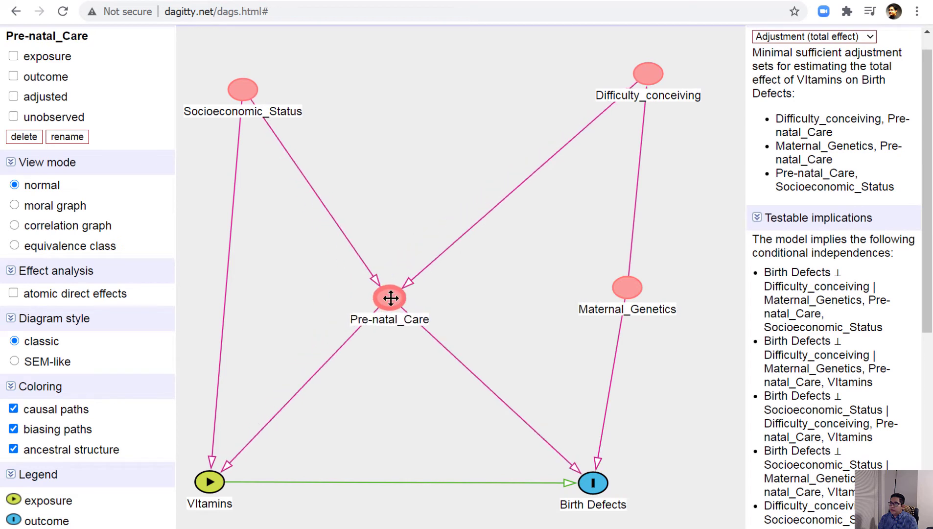
pyautogui.moveTo(635, 75); pyautogui.dragTo(515, 109)
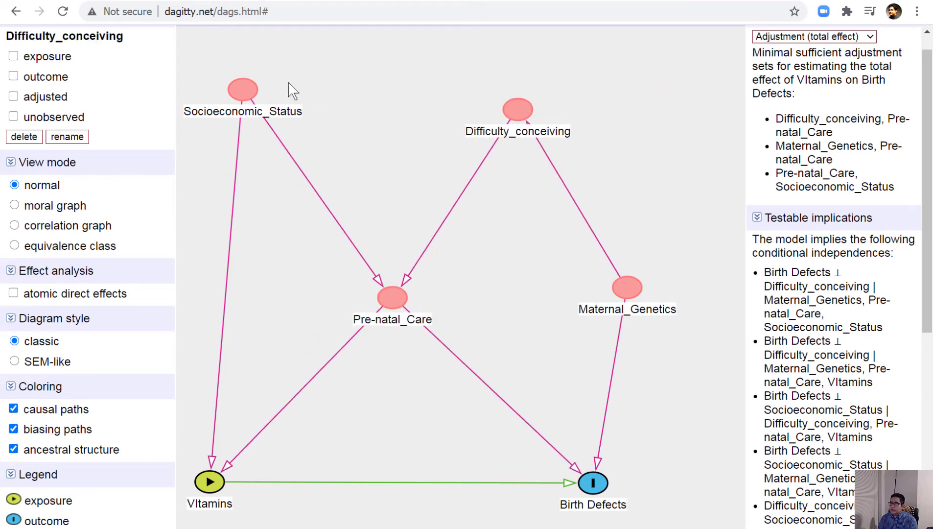
pyautogui.moveTo(232, 88); pyautogui.dragTo(293, 142)
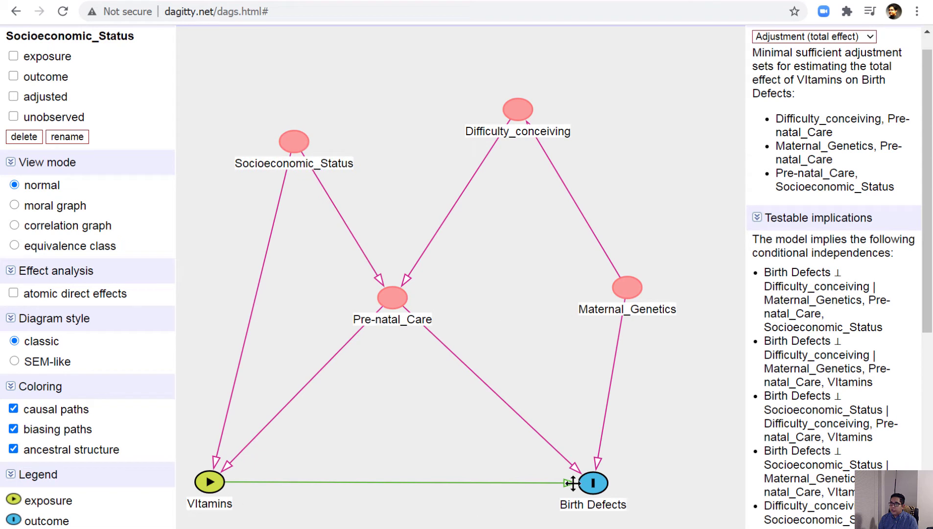
pyautogui.moveTo(205, 479); pyautogui.dragTo(233, 322)
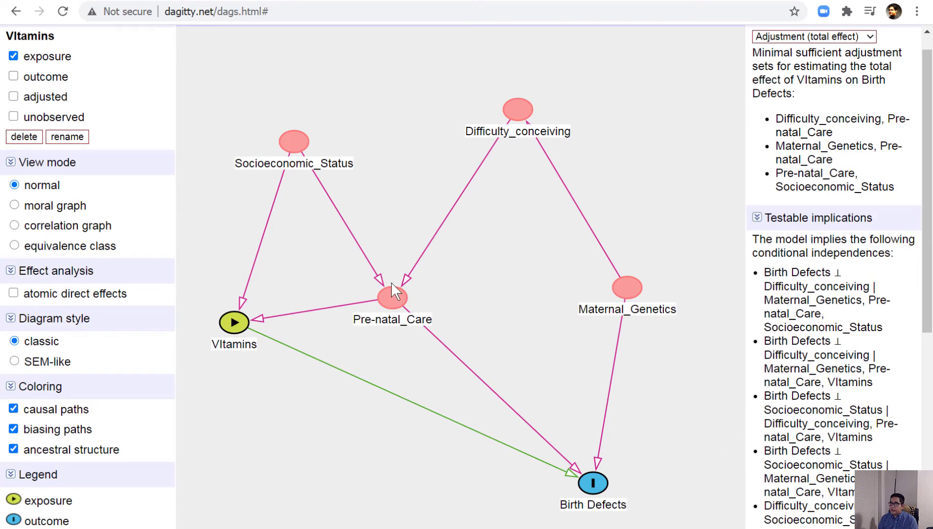
pyautogui.moveTo(235, 338); pyautogui.dragTo(250, 470)
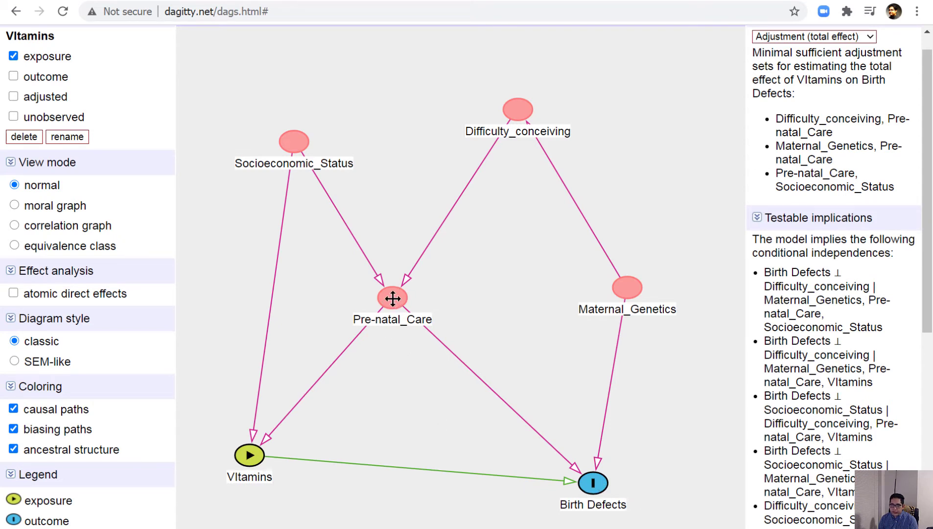
# Step: Mark Pre-natal_Care as adjusted, and switch adjustment for Difficulty_conceiving on and off
pyautogui.press('a')
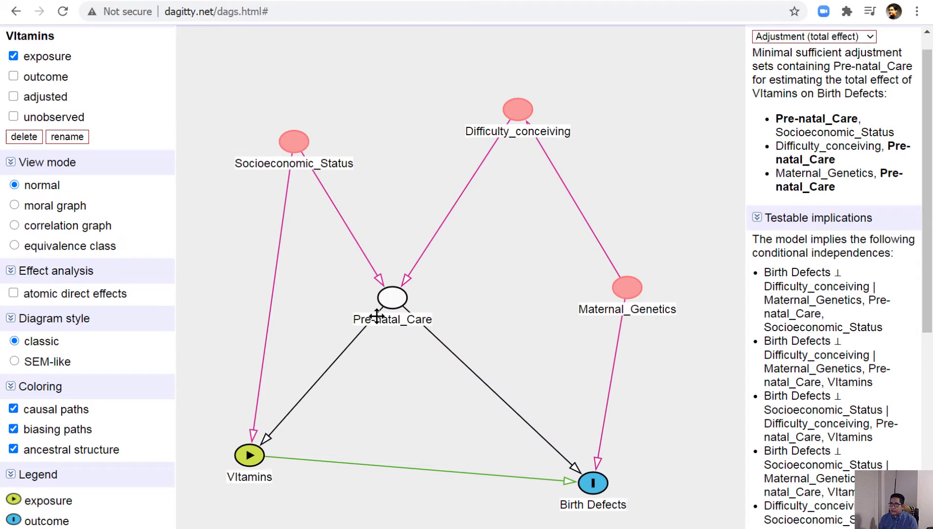
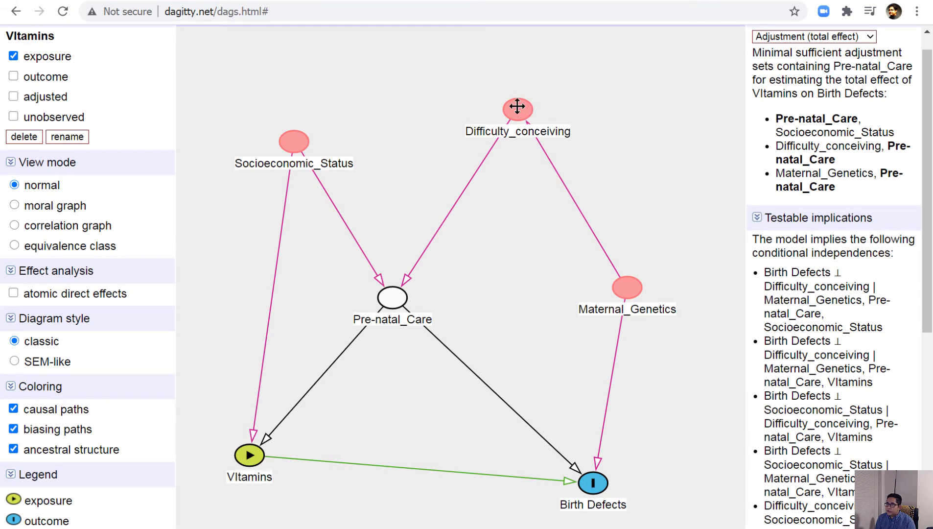
pyautogui.press('a')
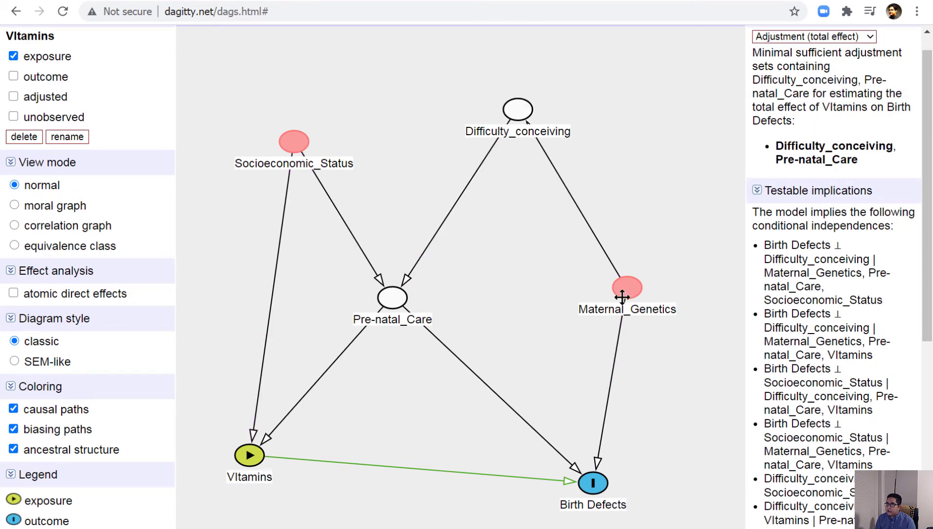
pyautogui.press('a')
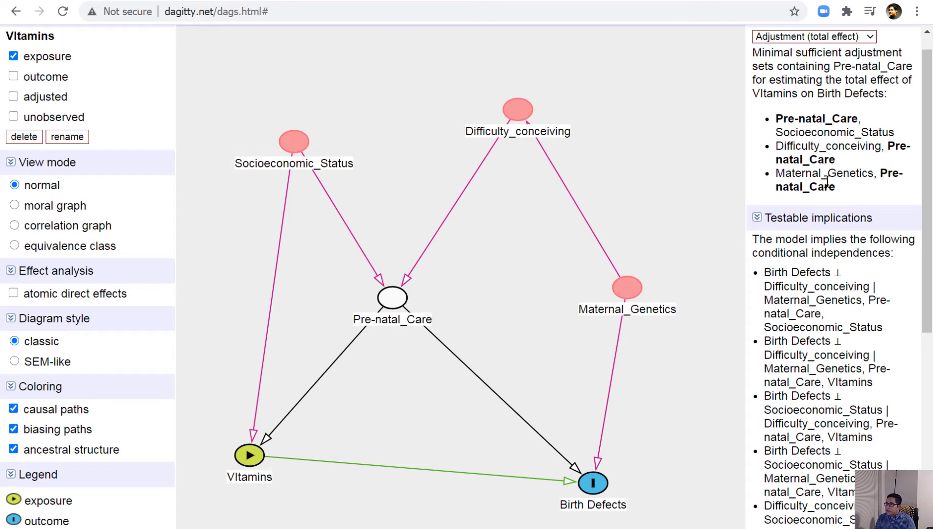
# Step: Highlight the adjustment set Maternal_Genetics, Pre-natal_Care in the list and mark Maternal_Genetics as adjusted too
pyautogui.moveTo(838, 188); pyautogui.dragTo(780, 175)
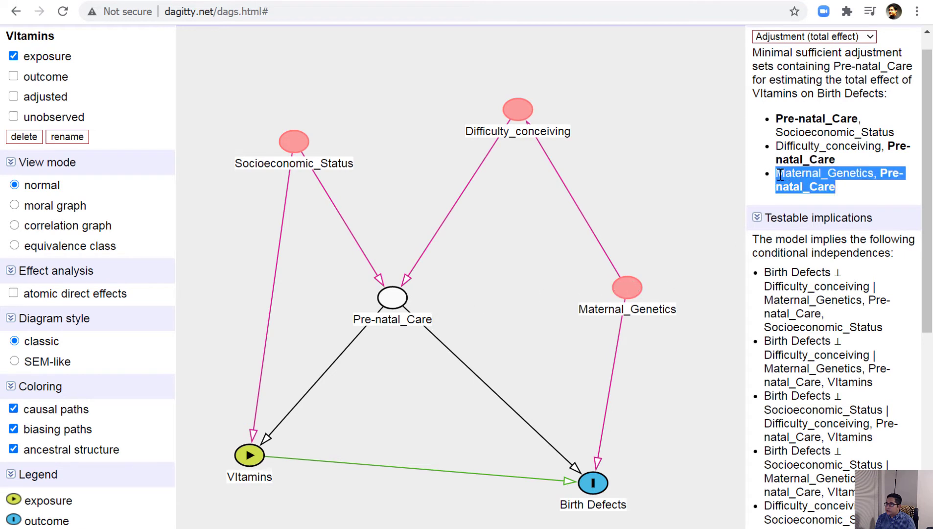
pyautogui.click(847, 199)
pyautogui.press('a')
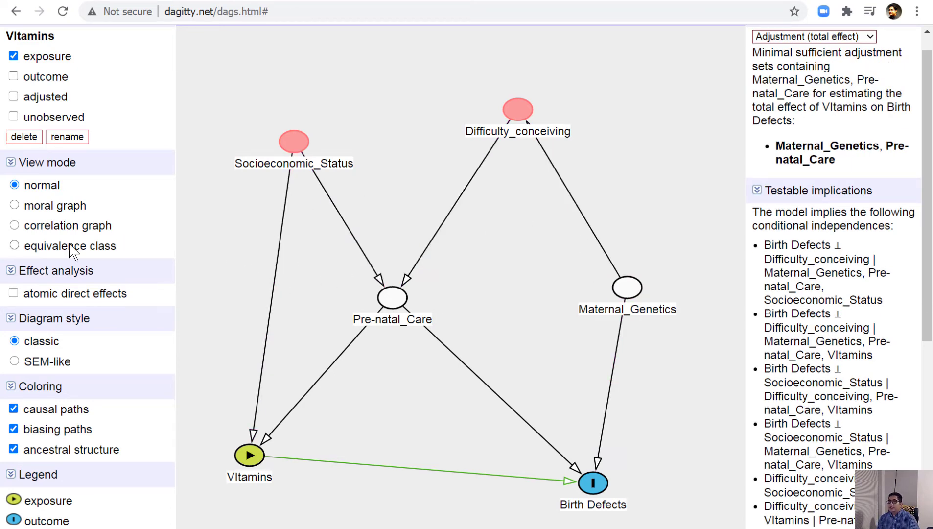
# Step: Clear the adjustments for Maternal_Genetics and Pre-natal_Care
pyautogui.scroll(-7, 72, 251)
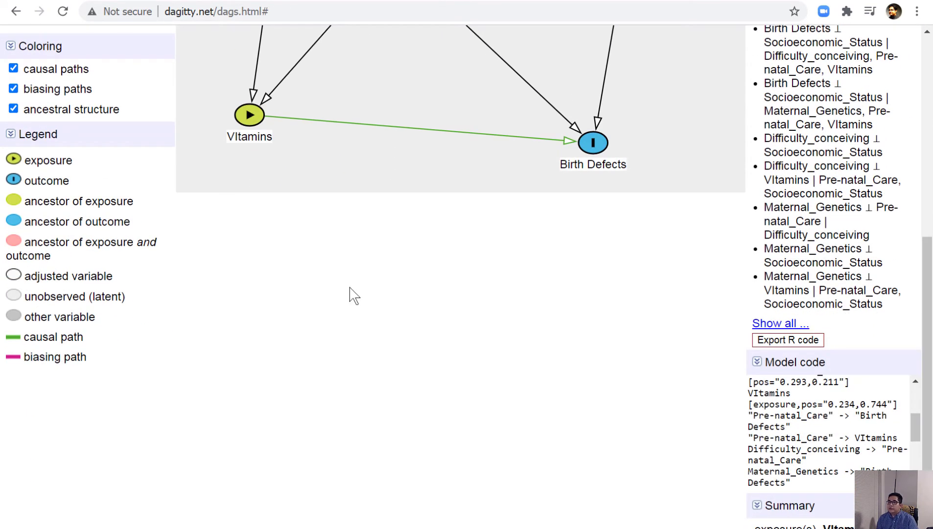
pyautogui.scroll(7, 351, 284)
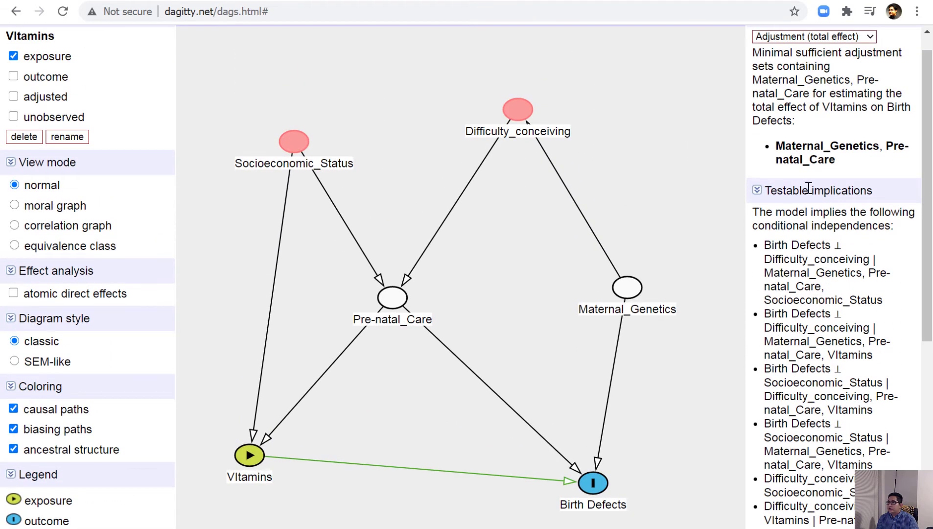
pyautogui.scroll(1, 808, 187)
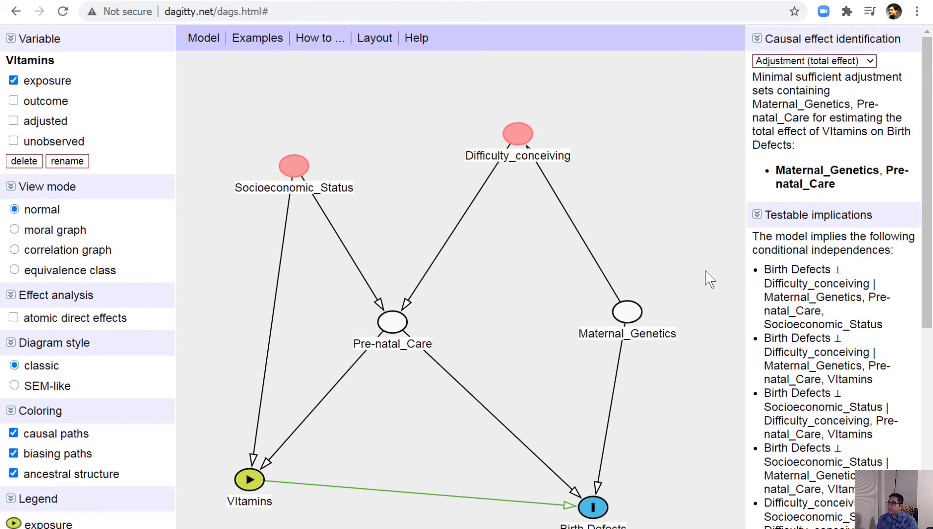
pyautogui.press('a')
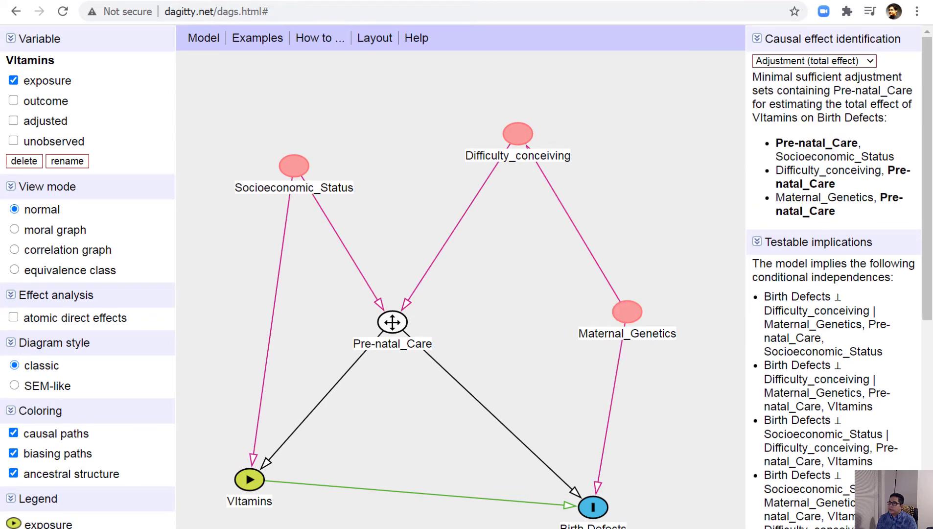
pyautogui.press('a')
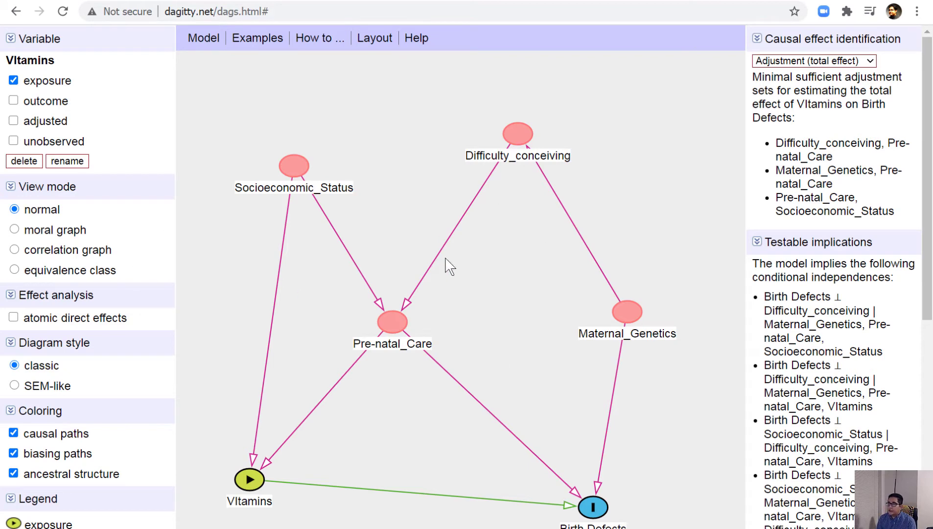
# Step: Copy the entire Jewel dagitty code from its file on the Canvas lecture page, close the file and return to DAGitty
pyautogui.hotkey('ctrl', 'Tab')
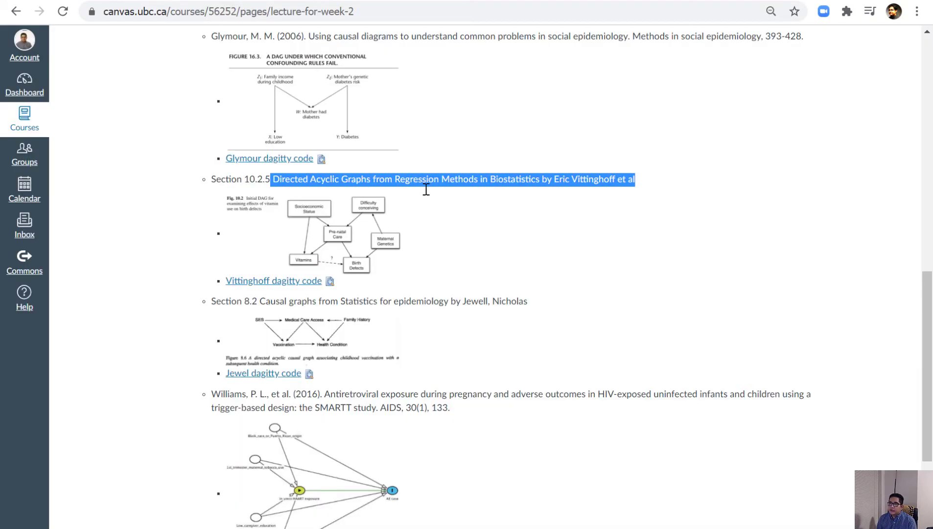
pyautogui.scroll(-1, 509, 287)
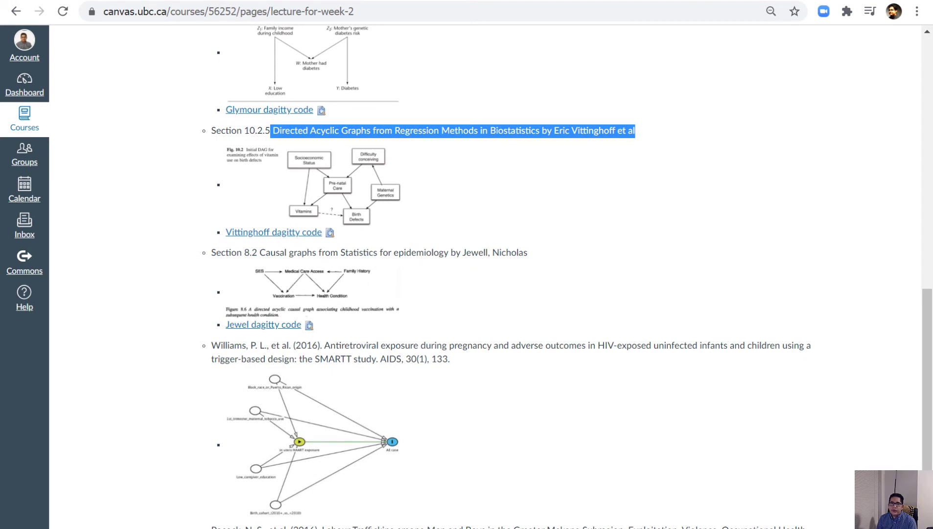
pyautogui.hotkey('alt', 'Tab')
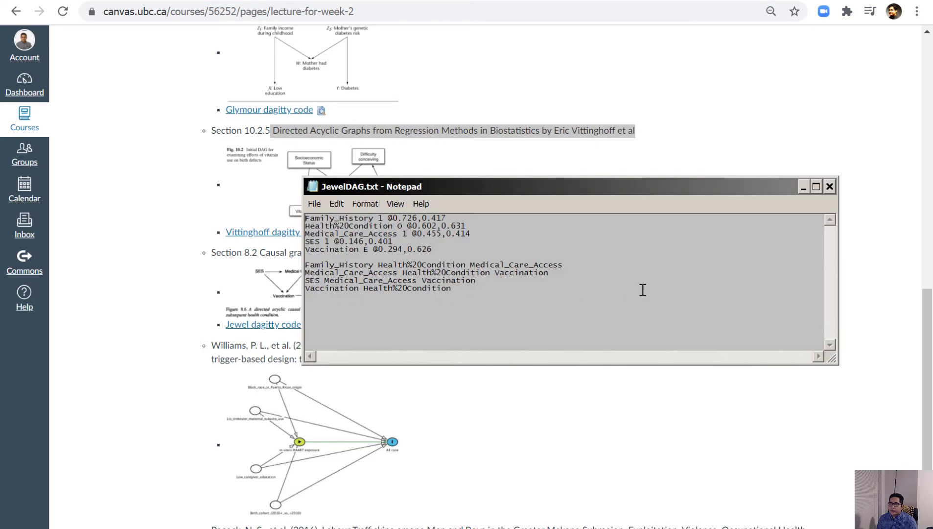
pyautogui.moveTo(473, 291); pyautogui.dragTo(204, 170)
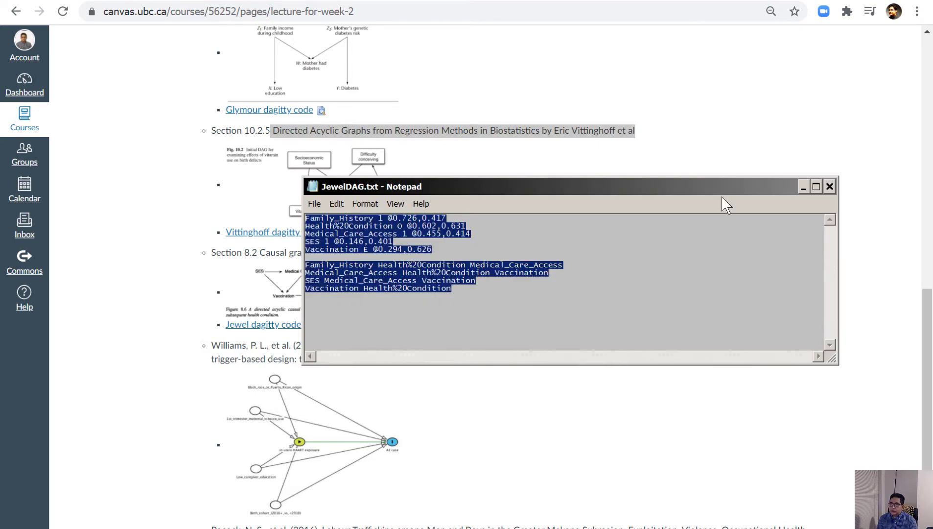
pyautogui.click(830, 187)
pyautogui.hotkey('alt', 'Tab')
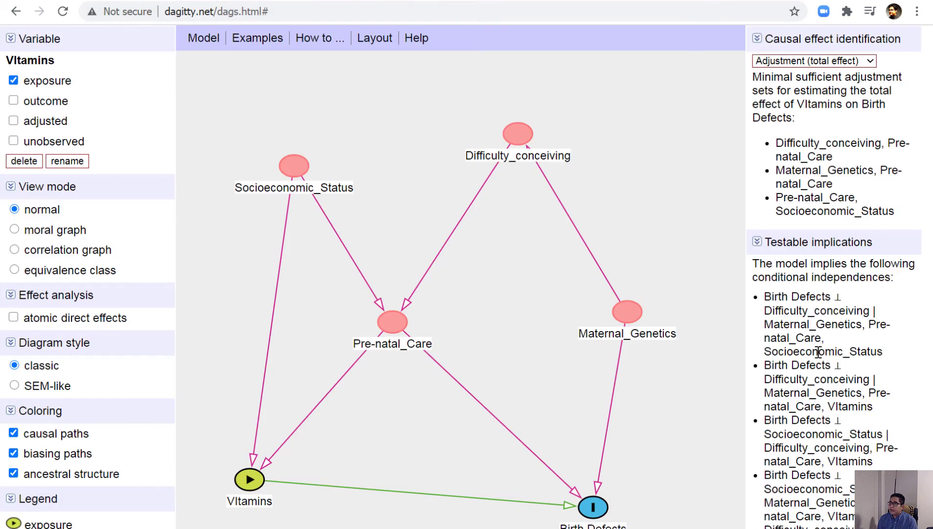
# Step: Replace the entire model code with the copied Jewel code and redraw the DAG from it
pyautogui.scroll(-9, 827, 319)
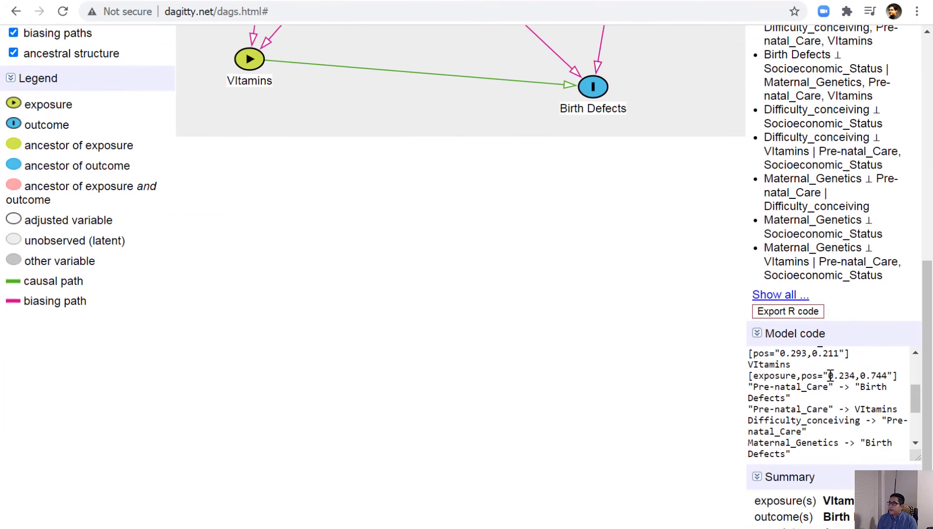
pyautogui.click(829, 383)
pyautogui.hotkey('ctrl', 'a')
pyautogui.hotkey('ctrl', 'v')
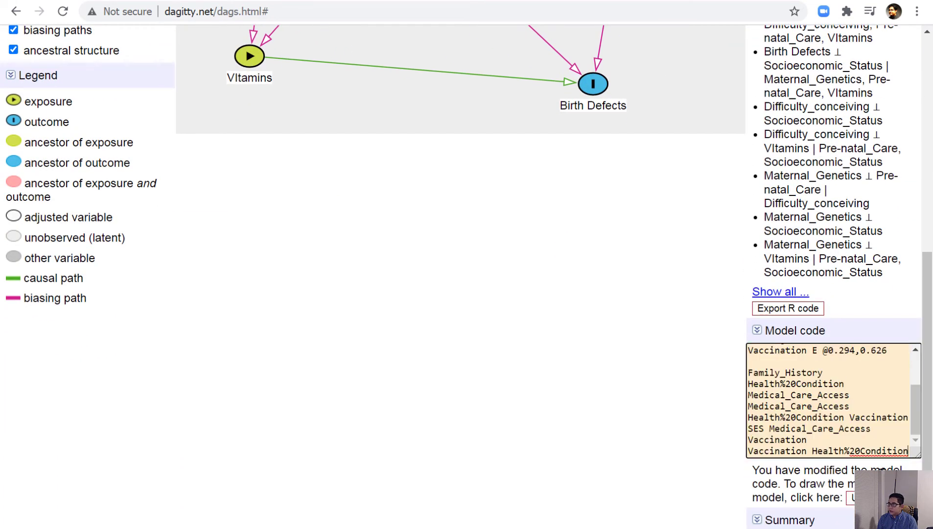
pyautogui.click(861, 497)
pyautogui.scroll(9, 608, 342)
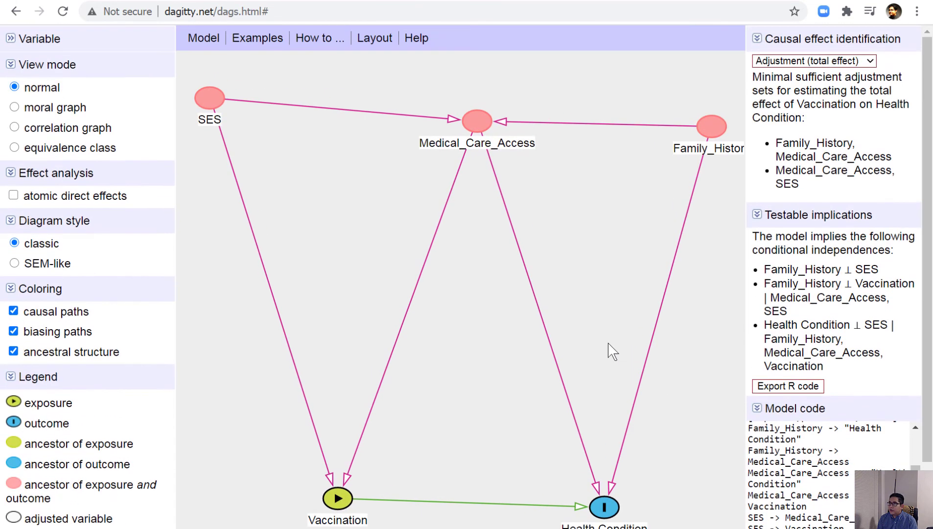
# Step: Rearrange the DAG so Medical_Care_Access sits mid-diagram, below and between SES and Family_History
pyautogui.moveTo(708, 127); pyautogui.dragTo(628, 237)
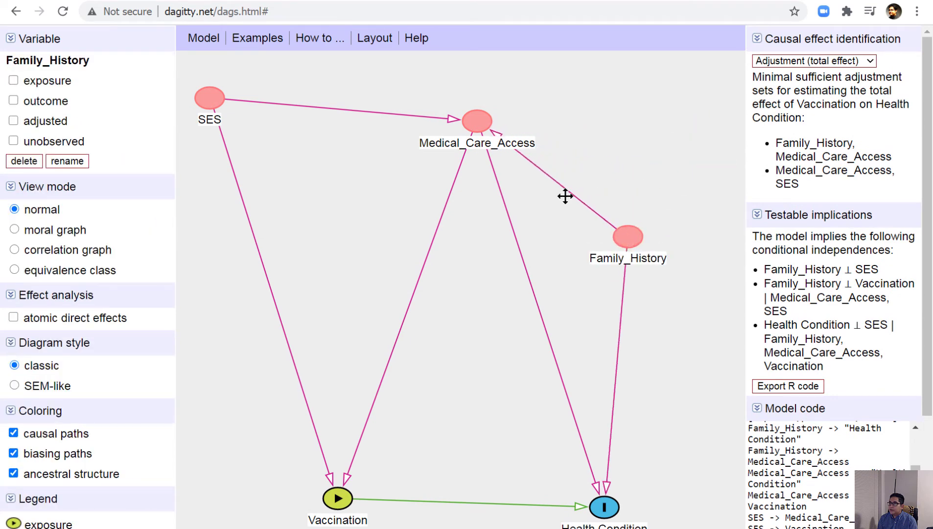
pyautogui.moveTo(475, 113); pyautogui.dragTo(434, 262)
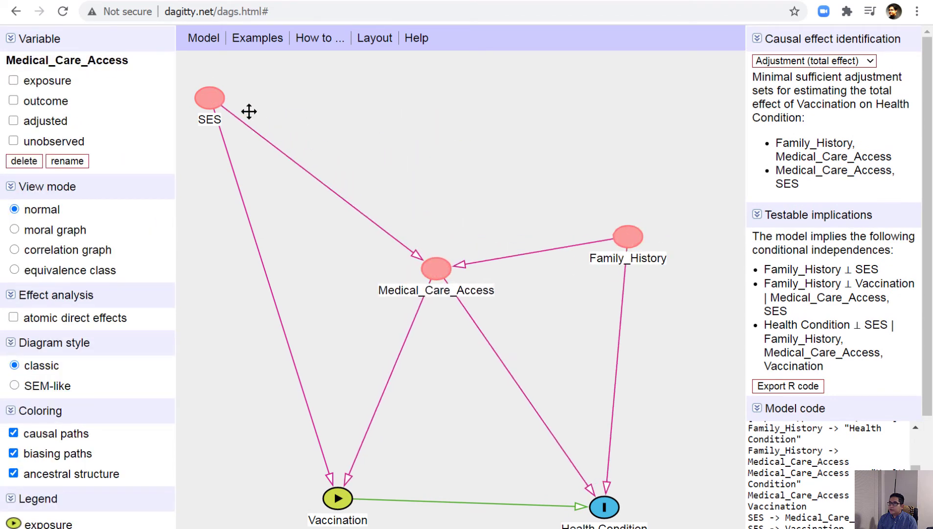
pyautogui.moveTo(213, 99); pyautogui.dragTo(316, 142)
pyautogui.moveTo(628, 236); pyautogui.dragTo(549, 127)
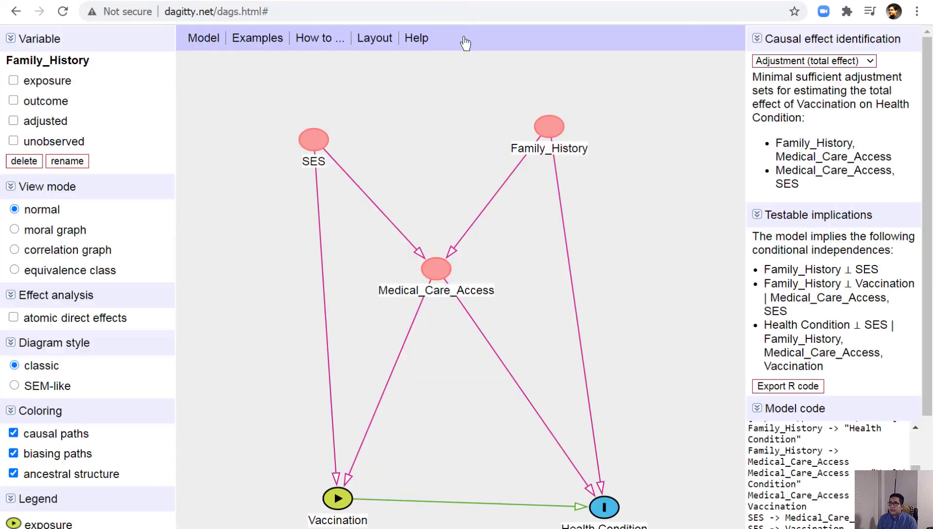
# Step: Move SES and Family_History outward and down to either side of Medical_Care_Access, without adding a new variable
pyautogui.moveTo(314, 140); pyautogui.dragTo(244, 253)
pyautogui.doubleClick(587, 184)
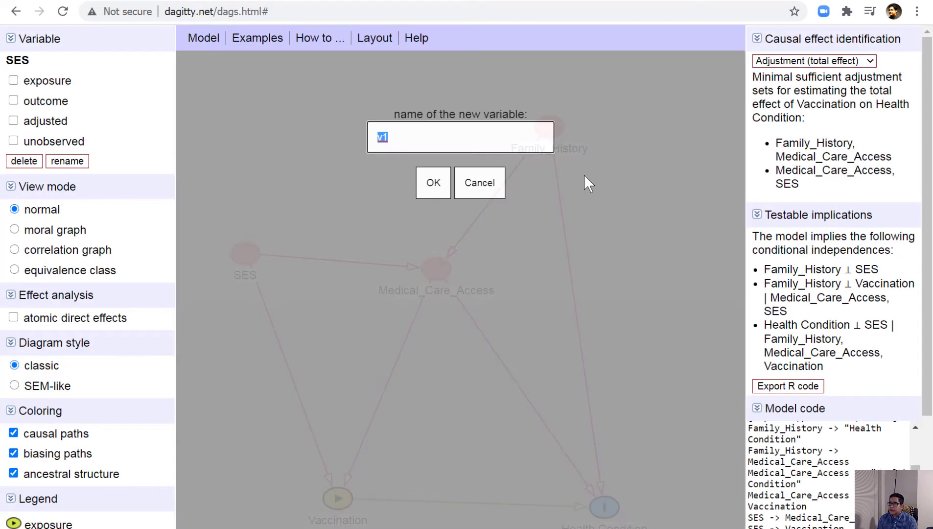
pyautogui.click(480, 188)
pyautogui.moveTo(558, 130); pyautogui.dragTo(685, 268)
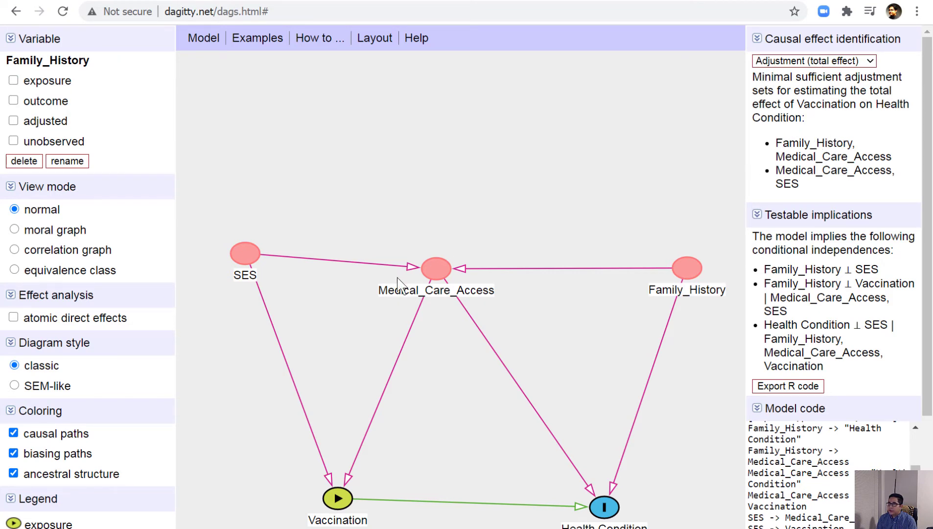
# Step: Mark Family_History and Medical_Care_Access as adjusted to test that adjustment set, and clear both adjustments
pyautogui.press('a')
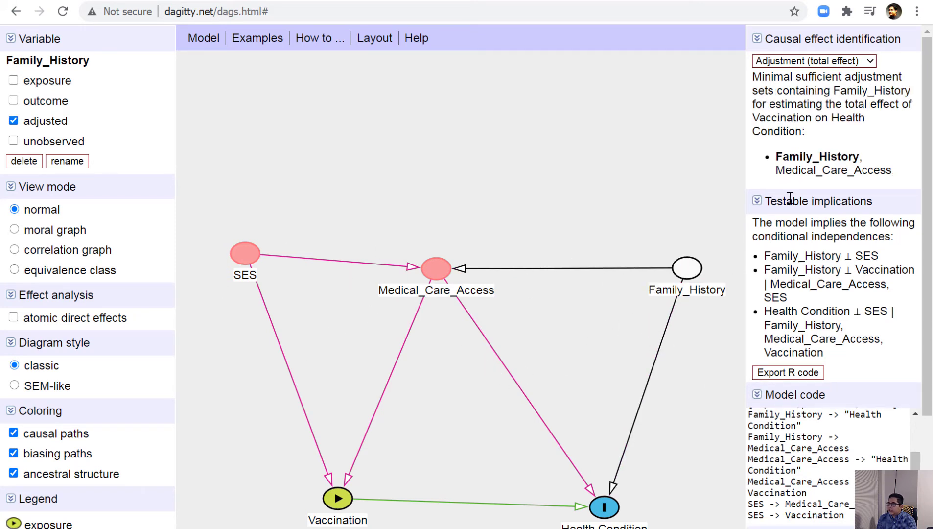
pyautogui.press('a')
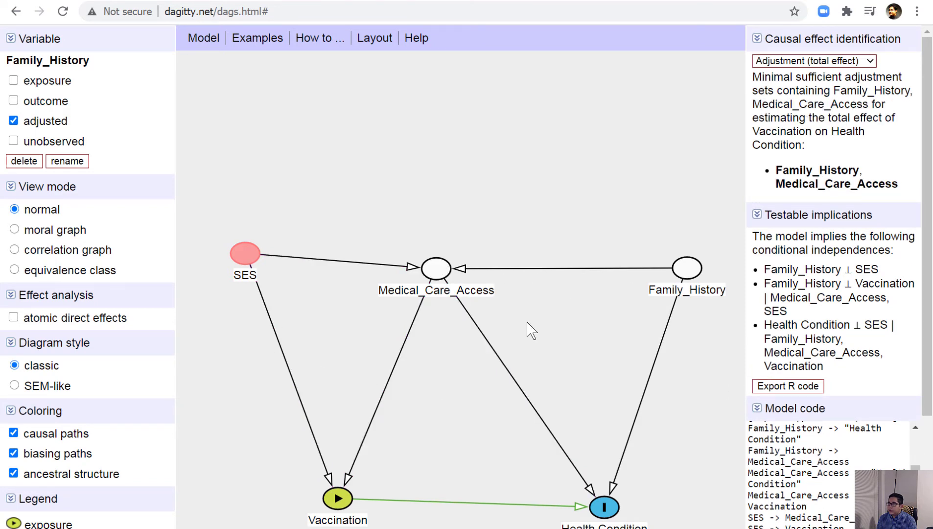
pyautogui.press('a')
pyautogui.press('a')
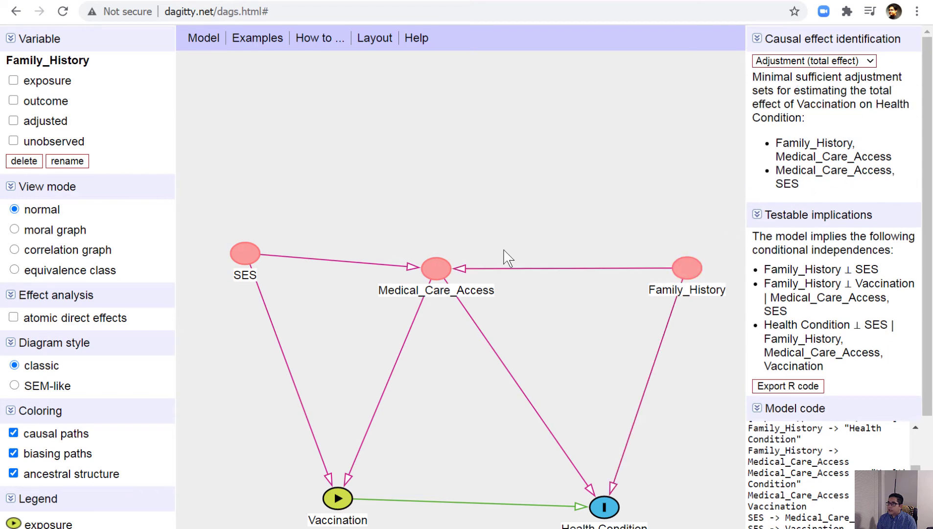
# Step: Test the other adjustment set by marking Medical_Care_Access and SES as adjusted, and clear both
pyautogui.press('a')
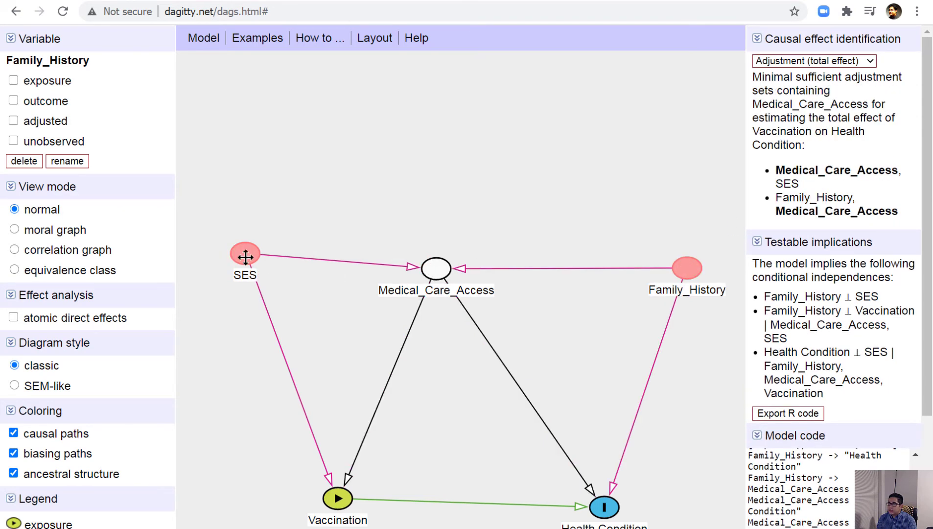
pyautogui.press('a')
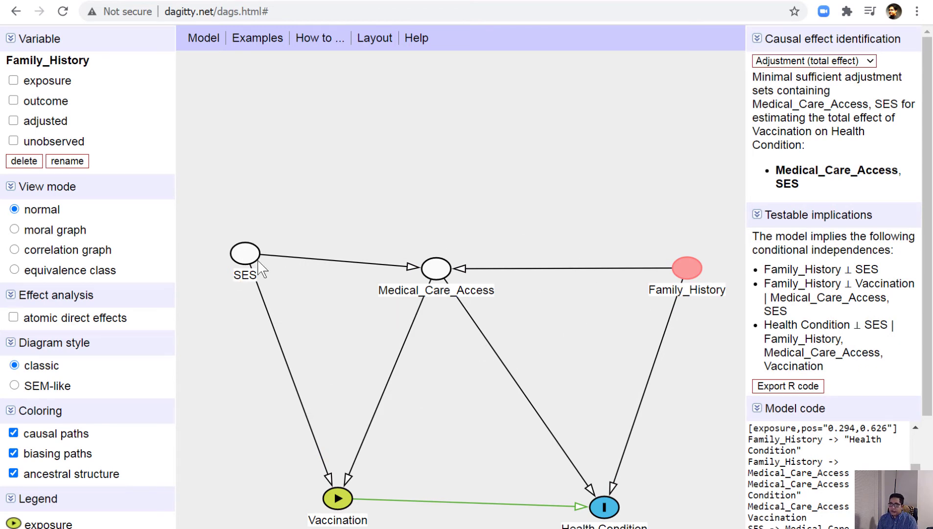
pyautogui.press('a')
pyautogui.press('a')
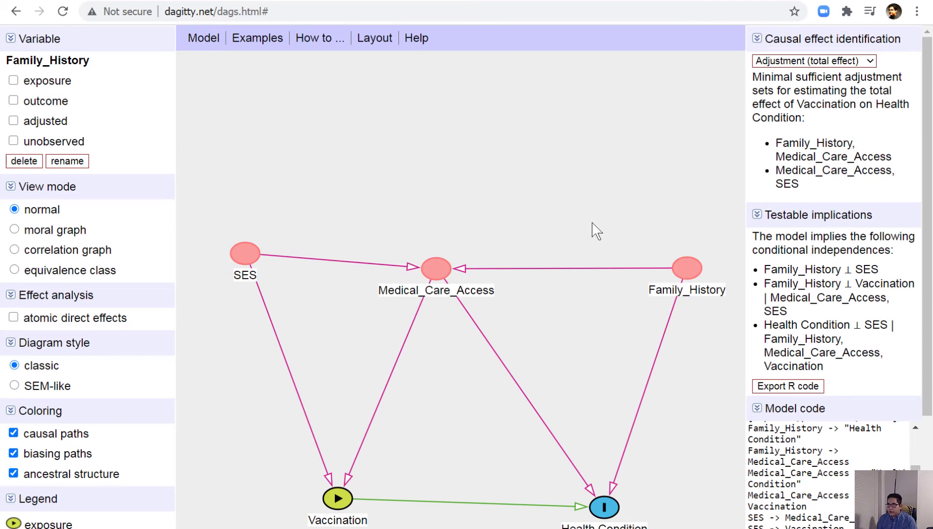
# Step: Mark all three covariates, SES, Medical_Care_Access and Family_History, as adjusted
pyautogui.press('a')
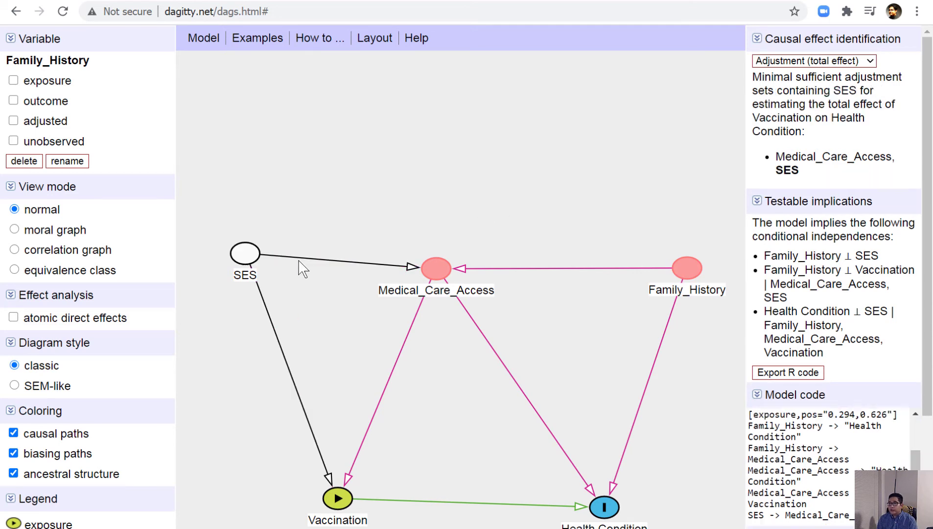
pyautogui.press('a')
pyautogui.press('a')
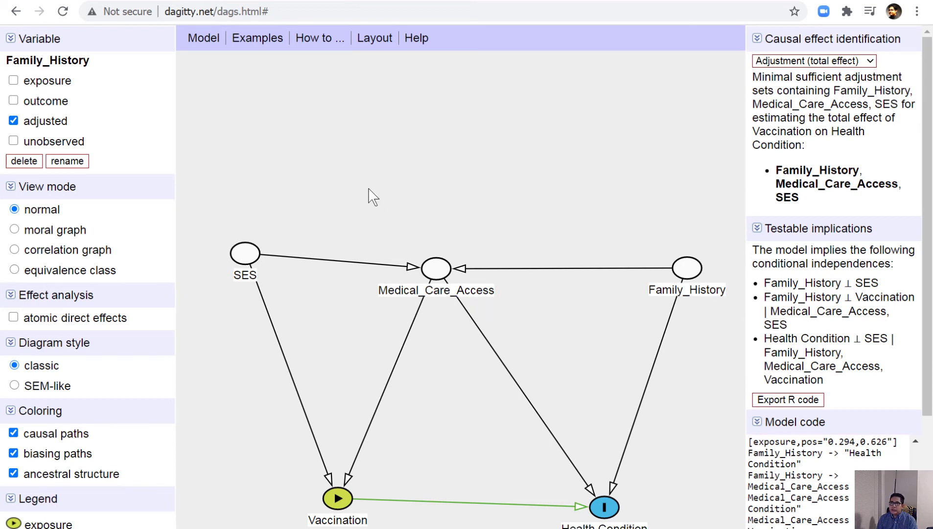
# Step: Load the M-bias graph example and switch adjustment for Z on and off
pyautogui.click(265, 46)
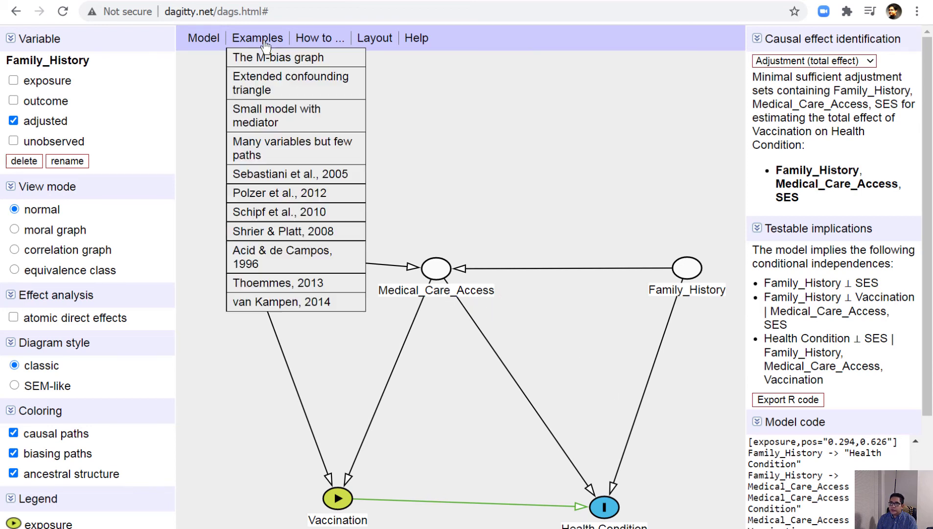
pyautogui.click(266, 60)
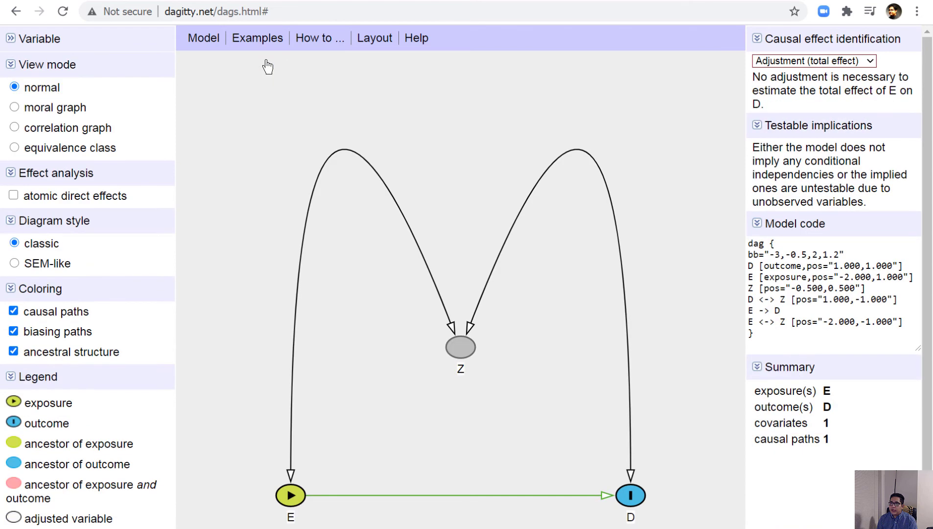
pyautogui.press('a')
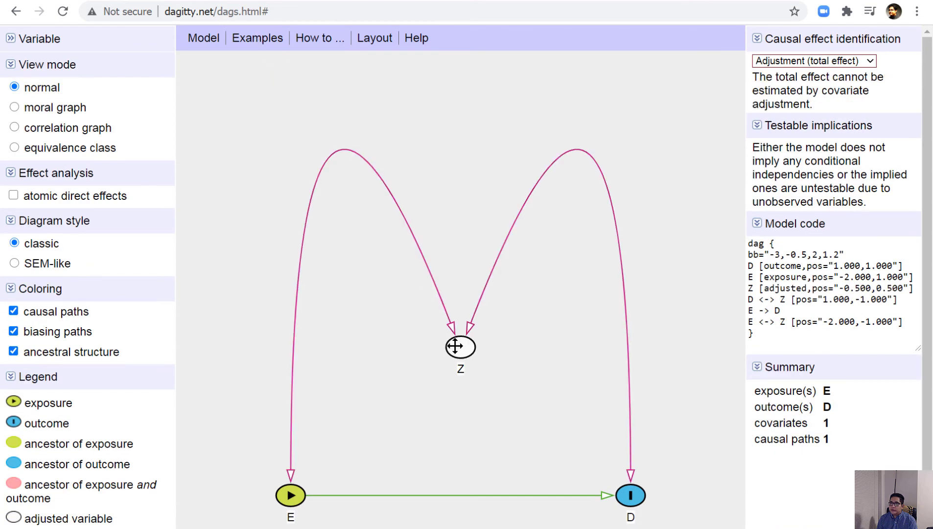
pyautogui.press('a')
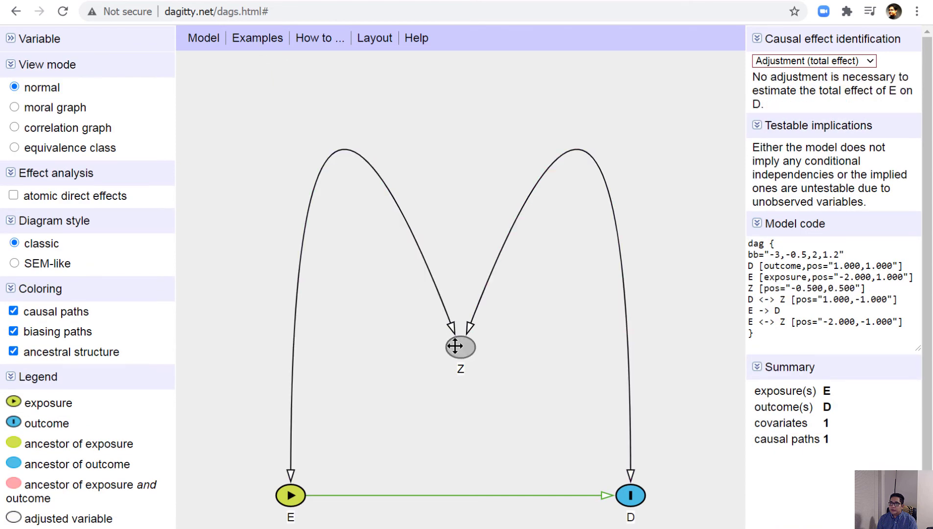
# Step: Load the Shrier & Platt, 2008 example and switch adjustment for FitnessLevel and Coach on and off
pyautogui.click(259, 48)
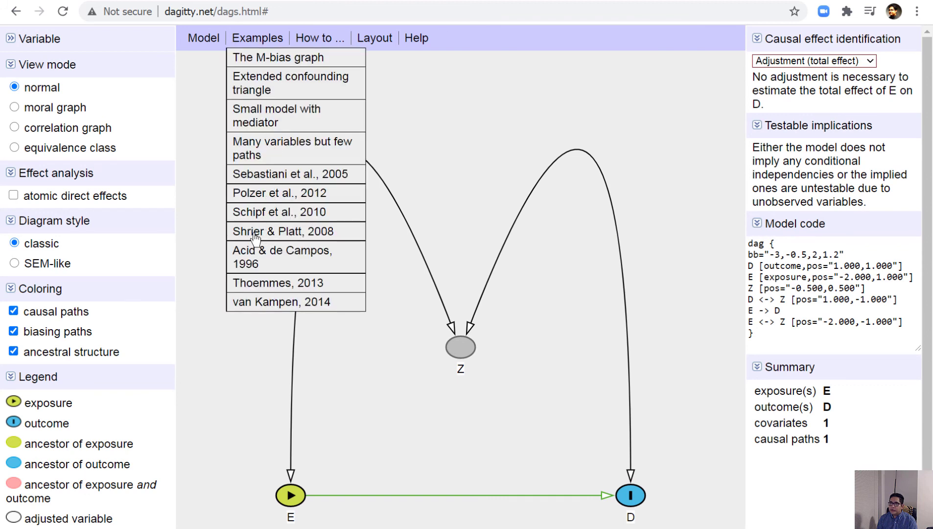
pyautogui.click(290, 235)
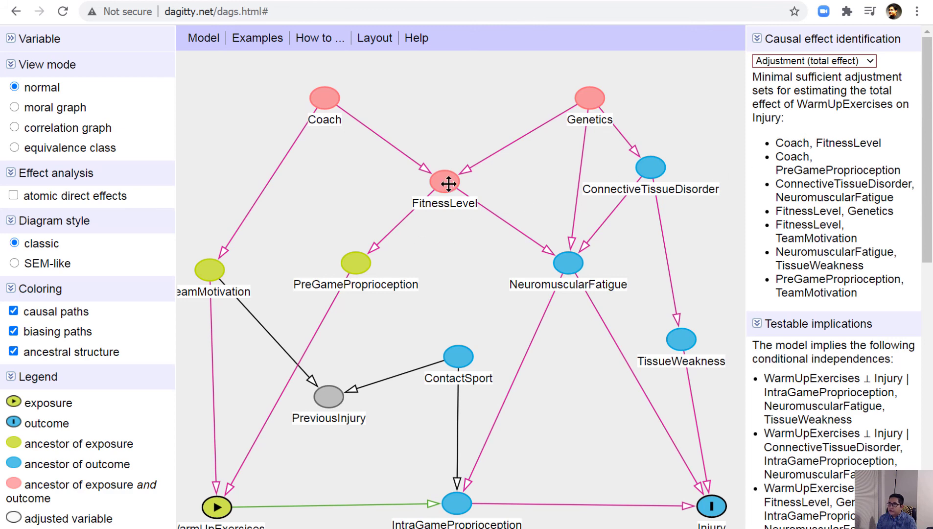
pyautogui.press('a')
pyautogui.press('a')
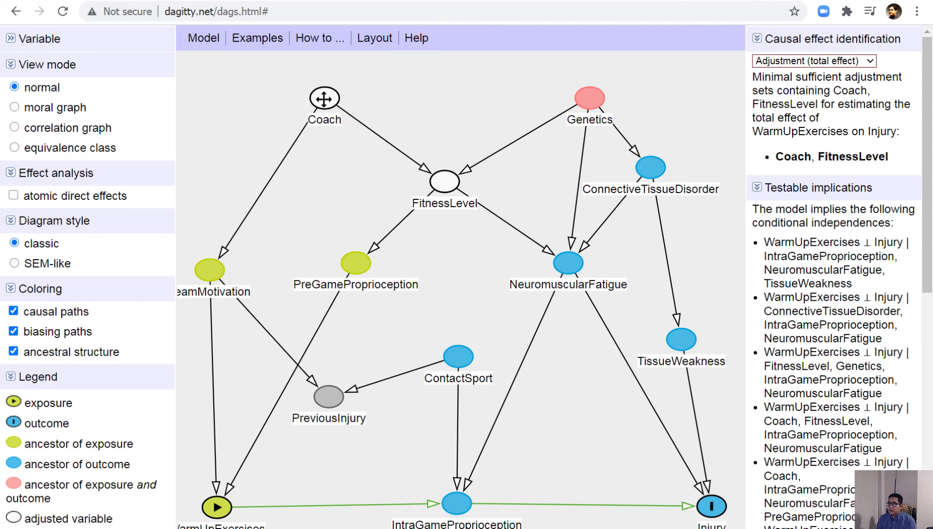
pyautogui.press('a')
pyautogui.press('a')
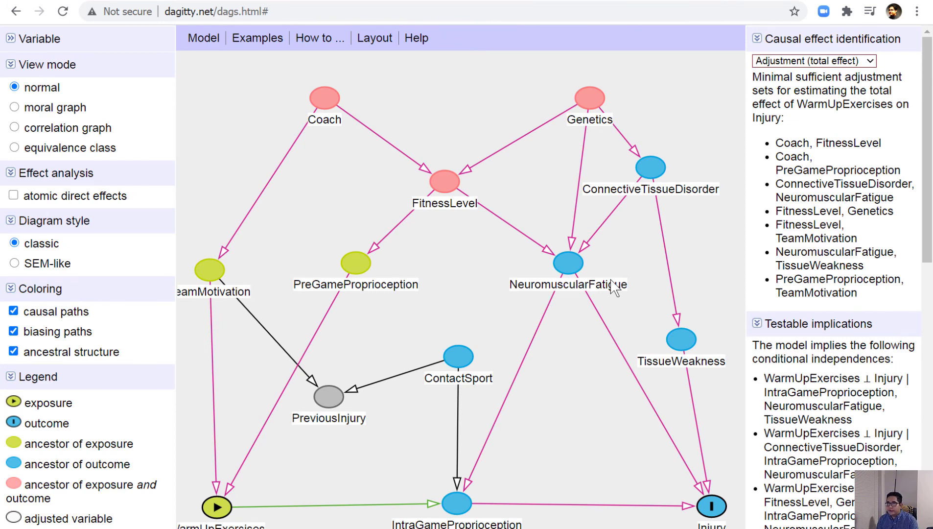
# Step: Start exporting the Shrier & Platt model as a PNG image and cancel the save
pyautogui.click(275, 44)
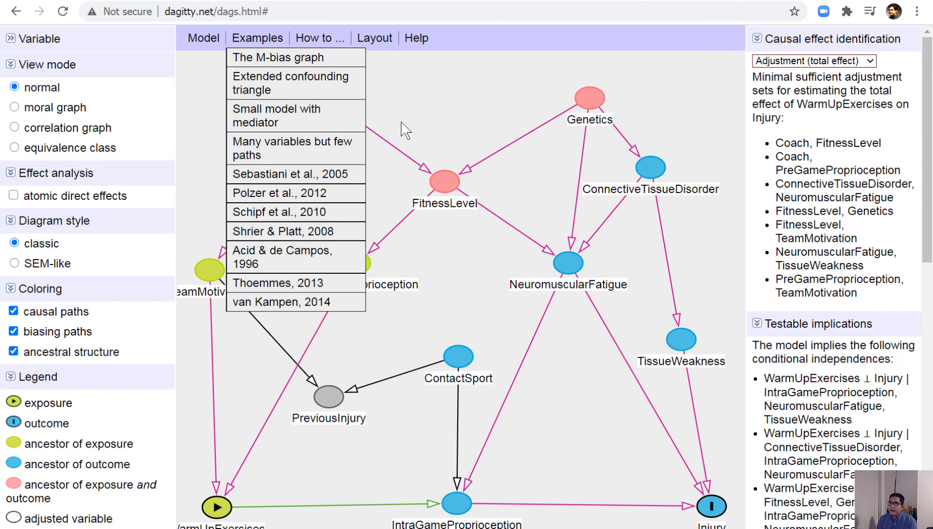
pyautogui.click(195, 41)
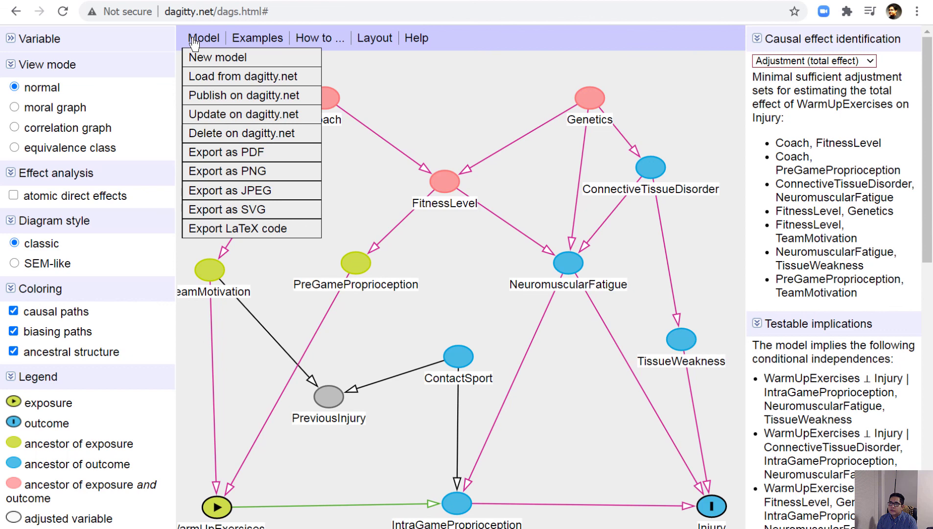
pyautogui.click(264, 173)
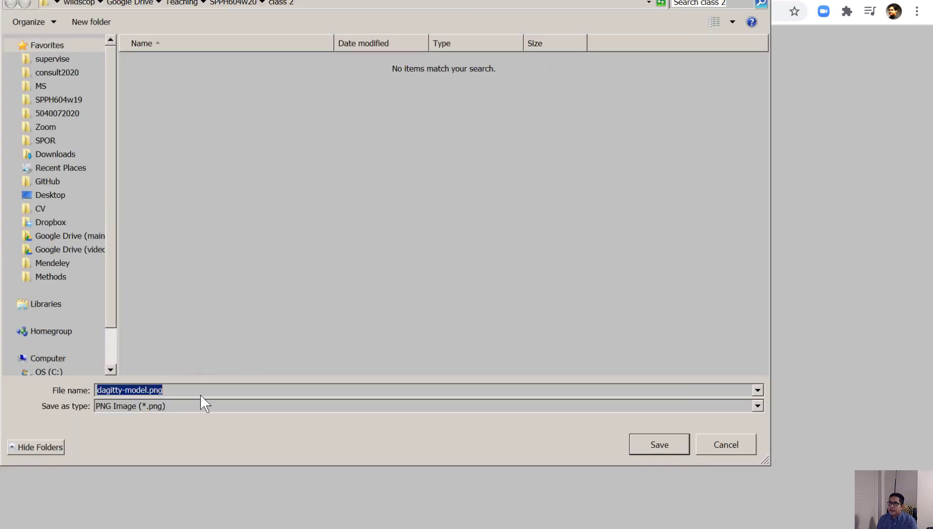
pyautogui.click(726, 445)
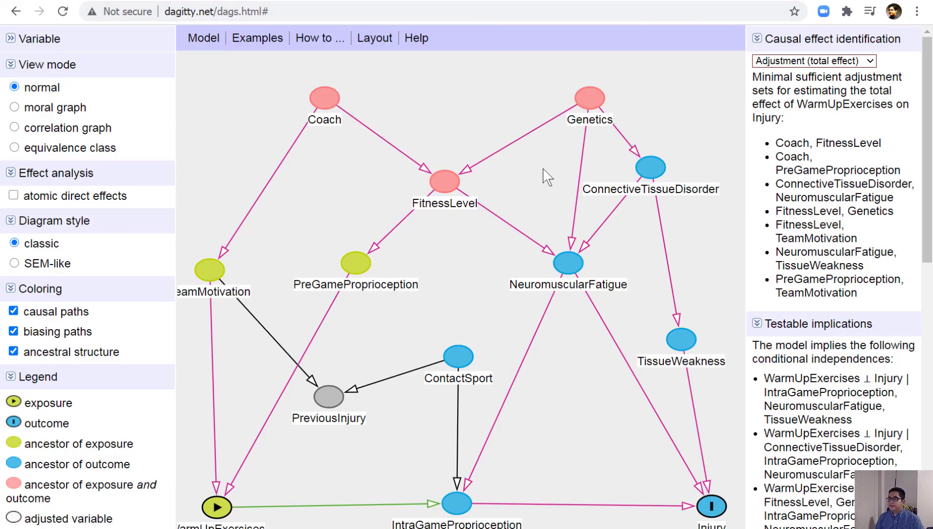
# Step: Select the entire model code of the Shrier & Platt DAG
pyautogui.scroll(-1, 812, 298)
pyautogui.scroll(-10, 812, 298)
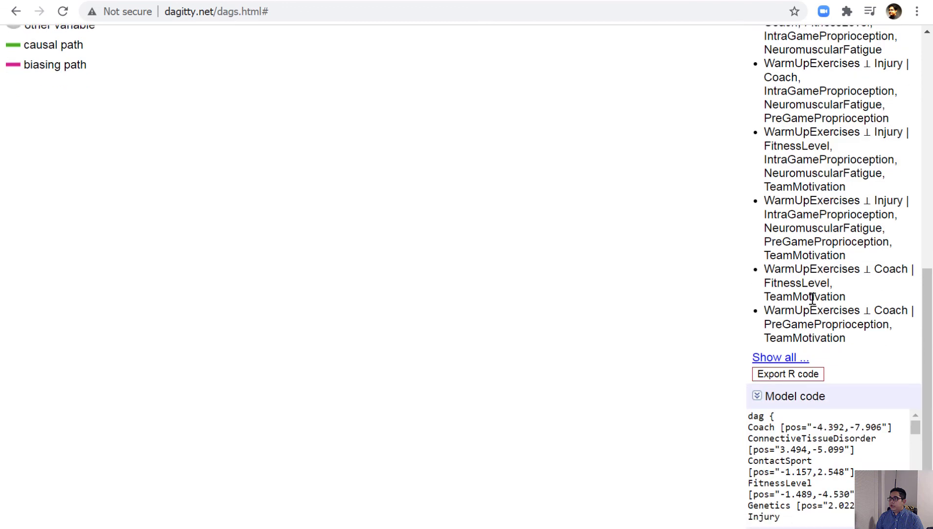
pyautogui.scroll(-3, 812, 298)
pyautogui.click(824, 384)
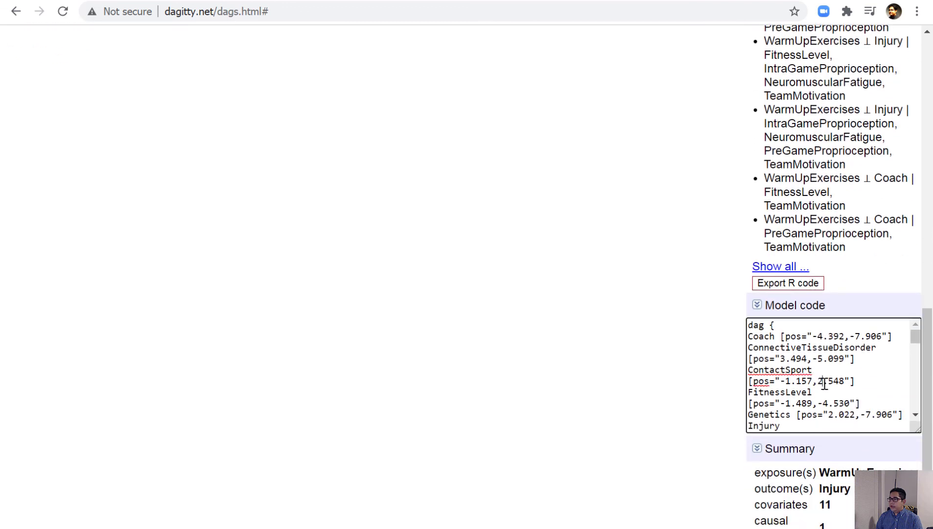
pyautogui.scroll(-5, 825, 375)
pyautogui.hotkey('ctrl', 'a')
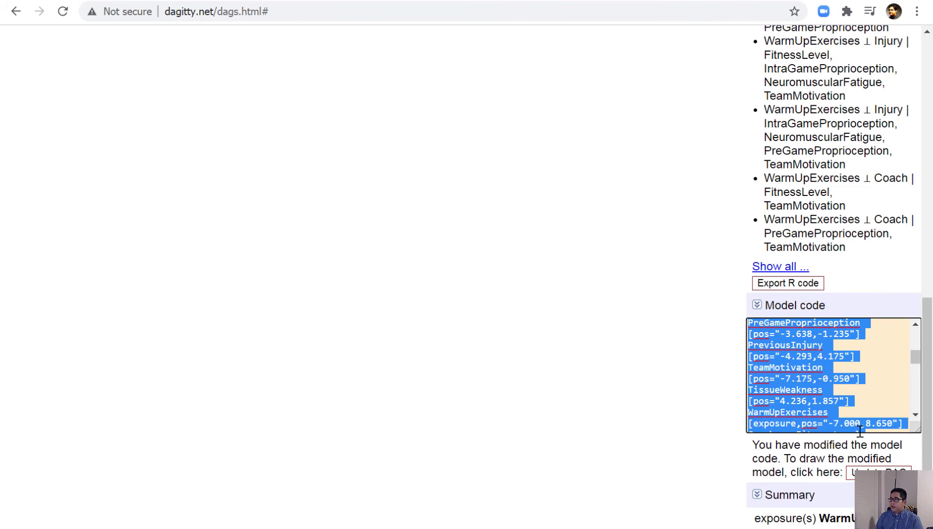
pyautogui.scroll(10, 658, 320)
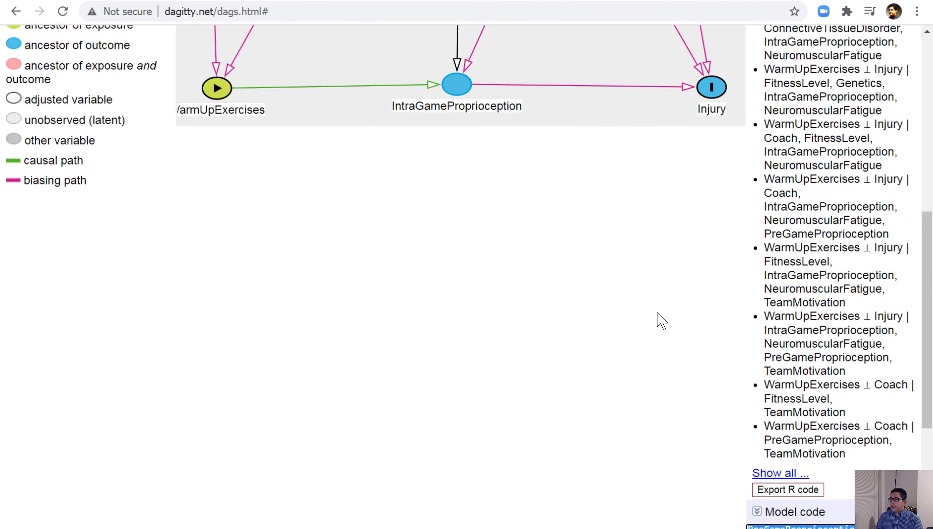